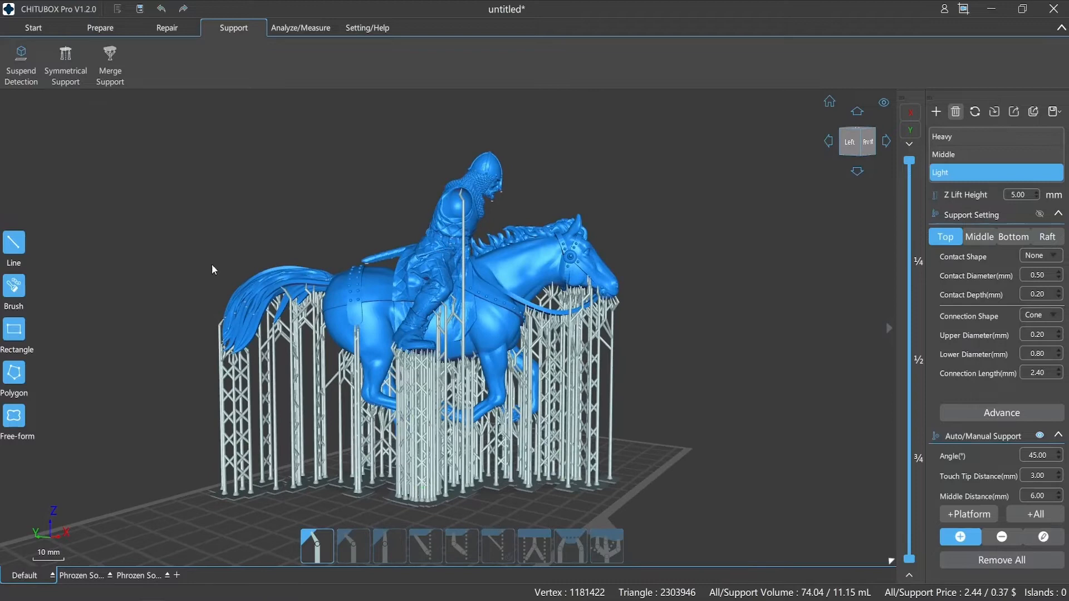
- Merge the middle supports under the horse and rider model, and run suspended-area detection on it
click(112, 66)
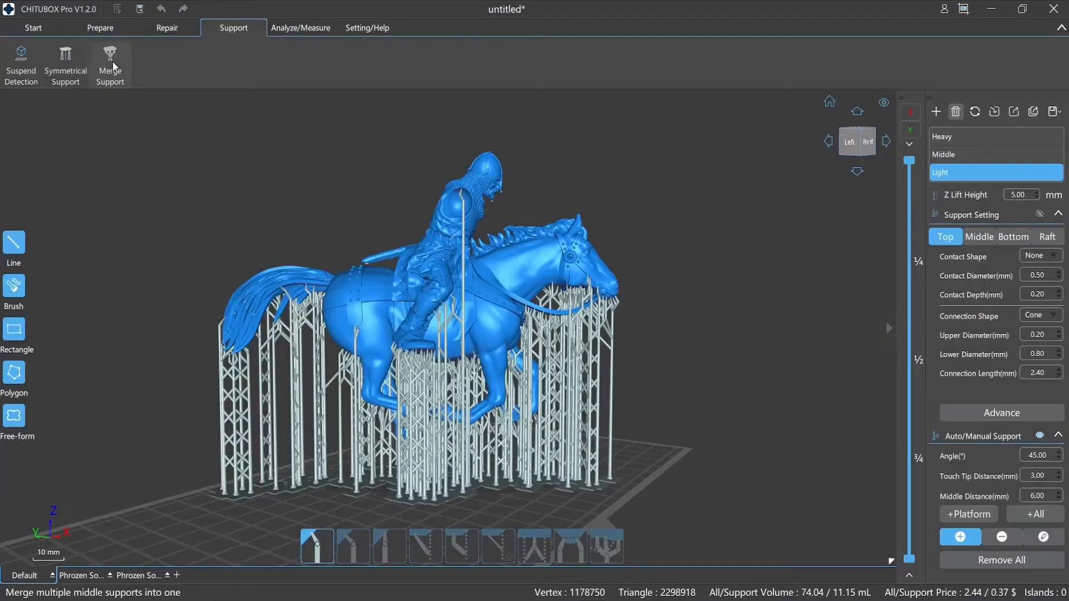
right_drag(360, 505, 386, 490)
click(21, 64)
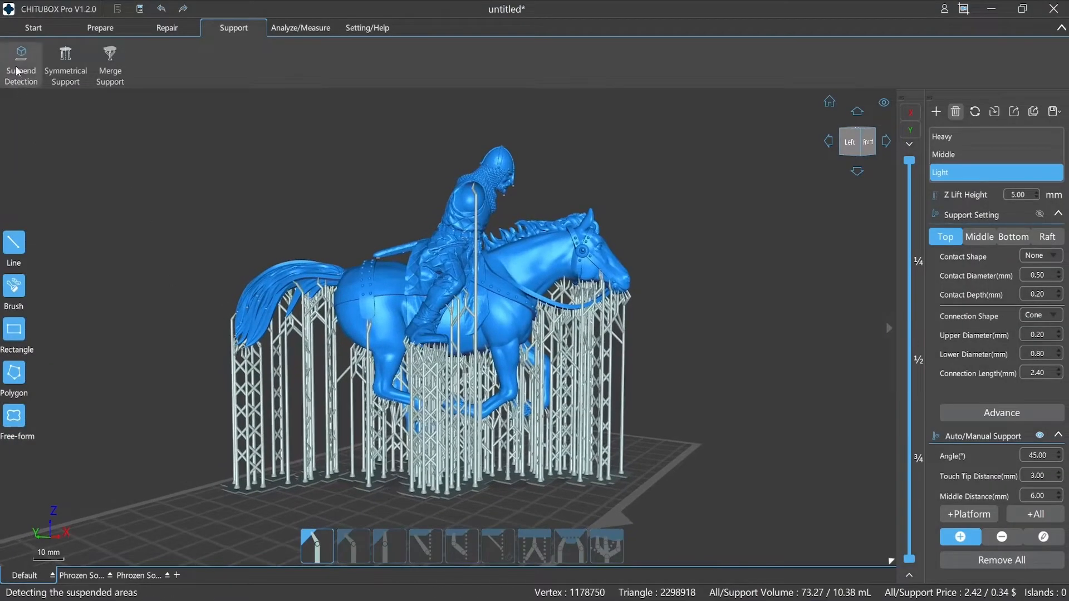
- Add light supports to the red suspended areas at the rider's nose and beard
scroll(428, 268, up, 8)
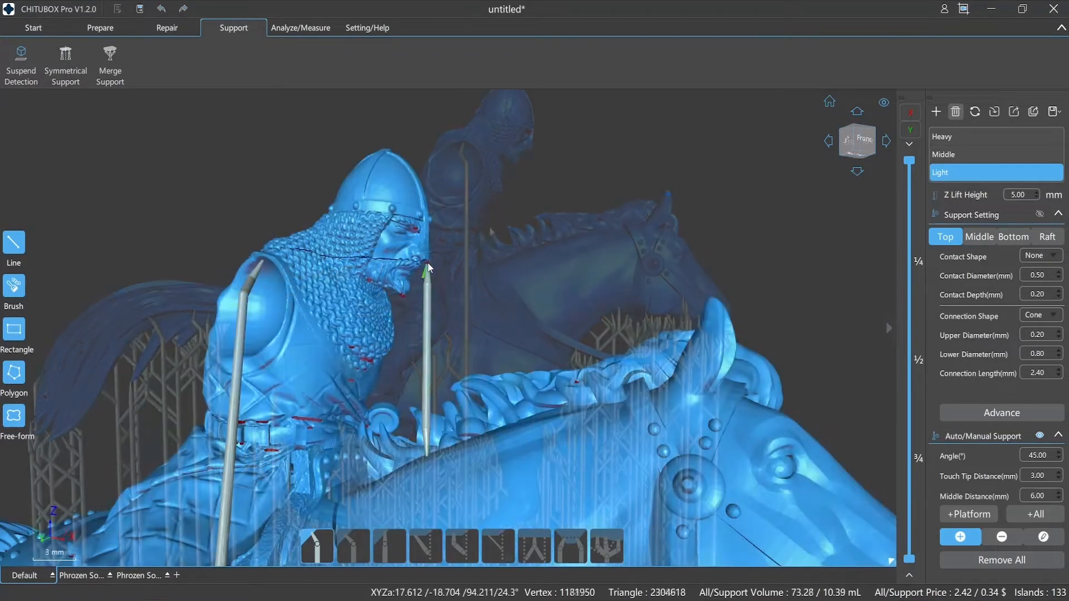
click(427, 265)
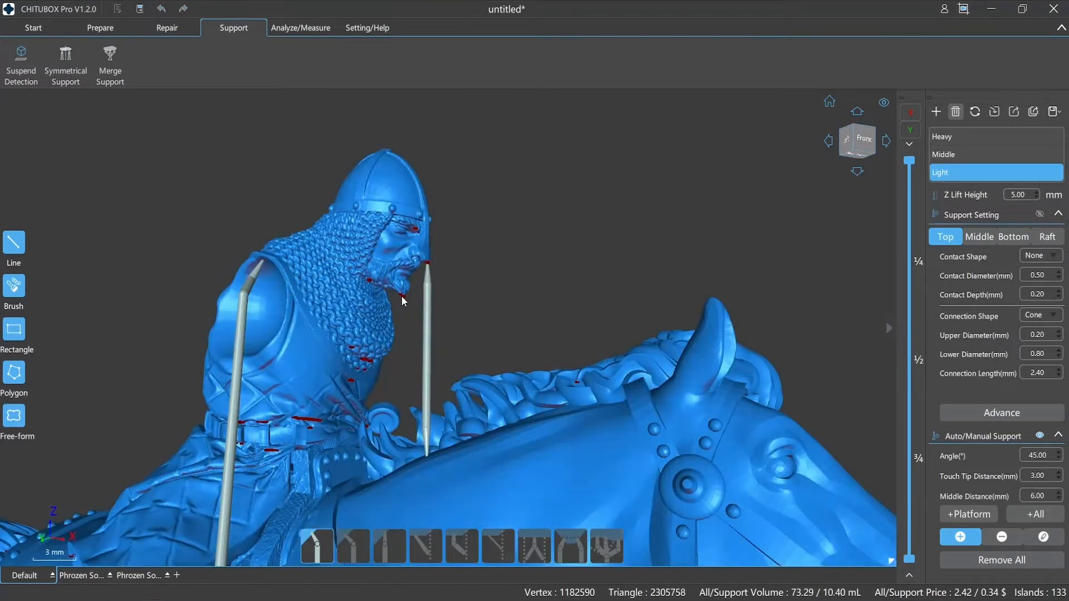
click(403, 298)
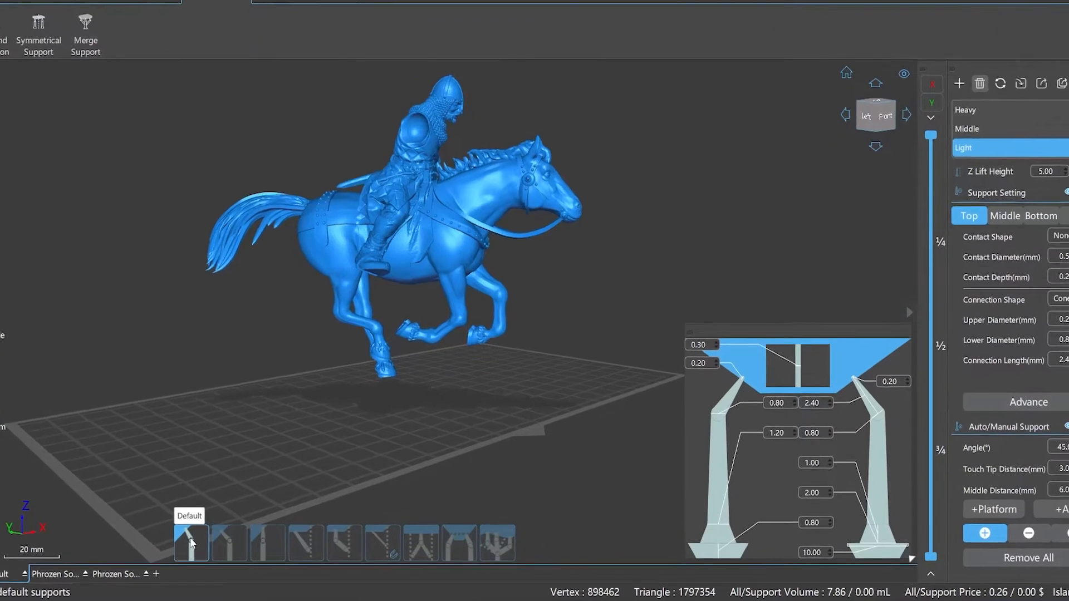
- Add Default supports under the rider's boot, the horse's two front legs and the lowest part of the reins
scroll(381, 291, up, 5)
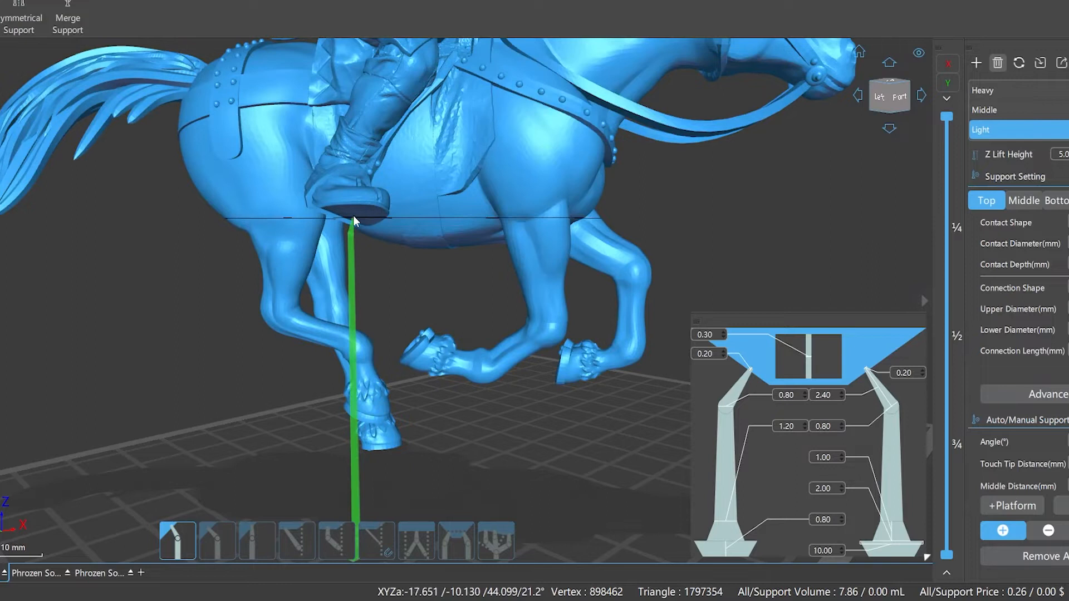
click(353, 214)
click(375, 213)
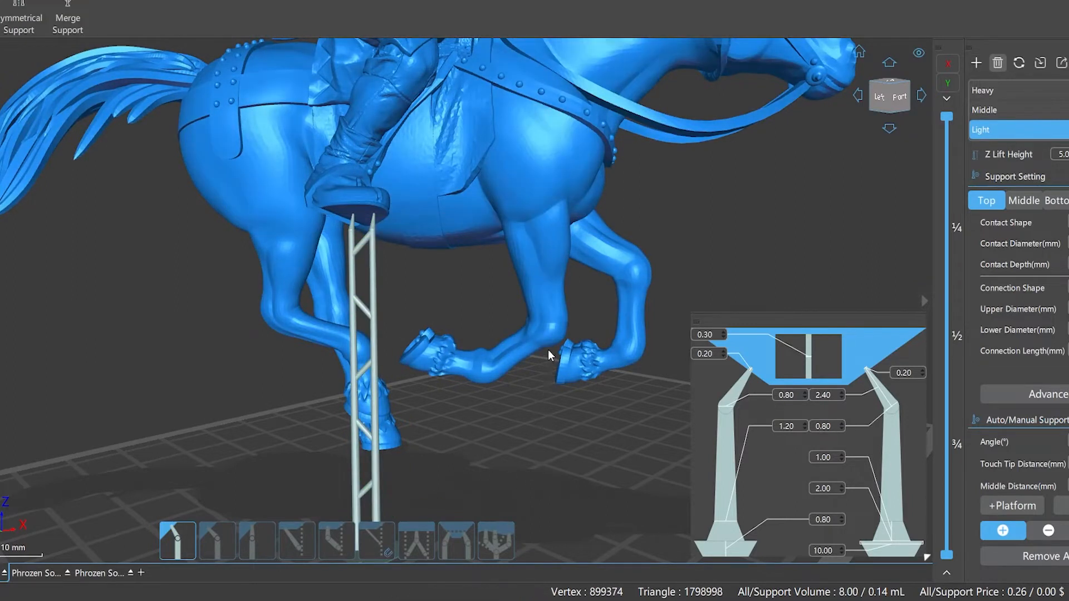
click(547, 343)
click(485, 383)
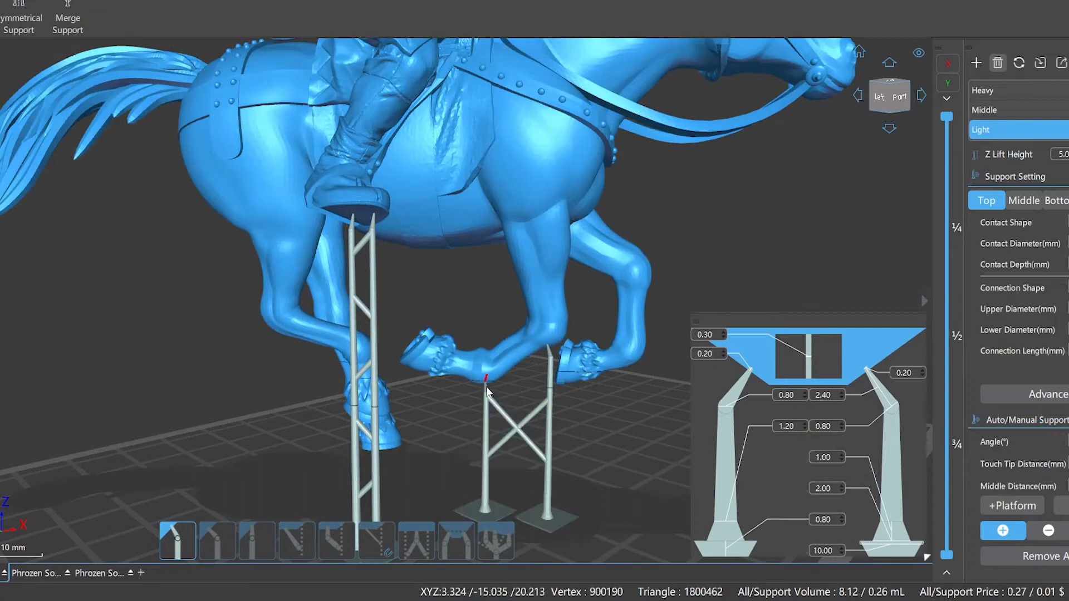
click(630, 365)
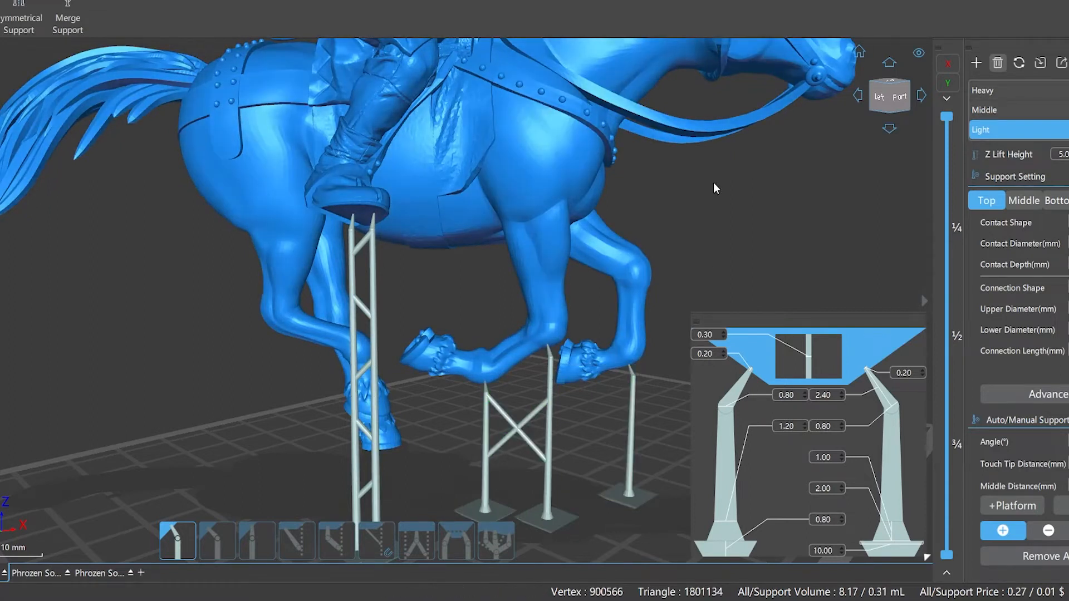
click(694, 136)
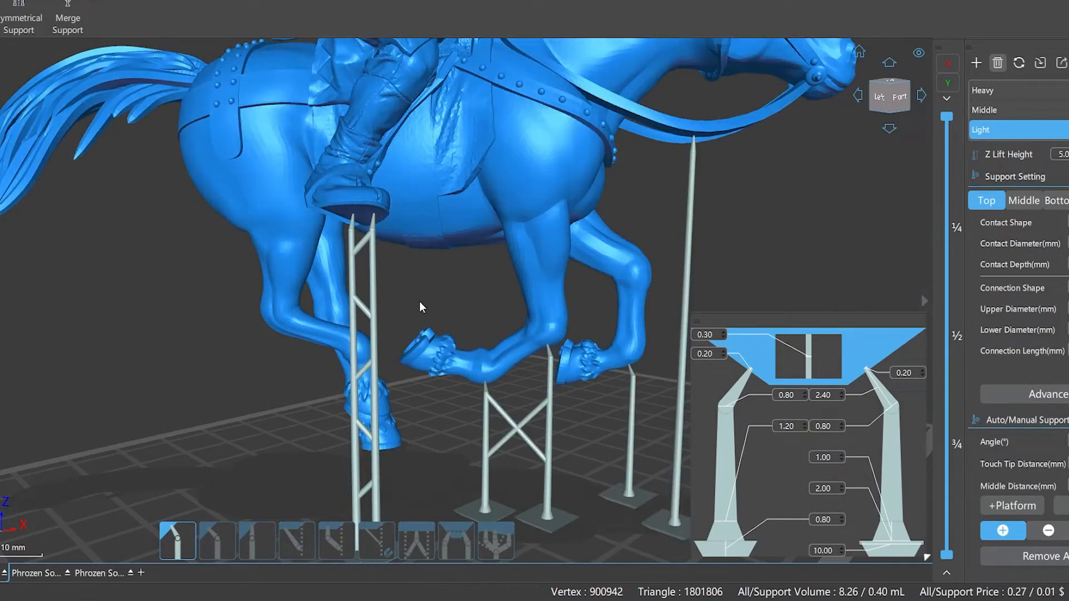
- Remove all the Default supports from the horse and rider model
scroll(419, 302, down, 3)
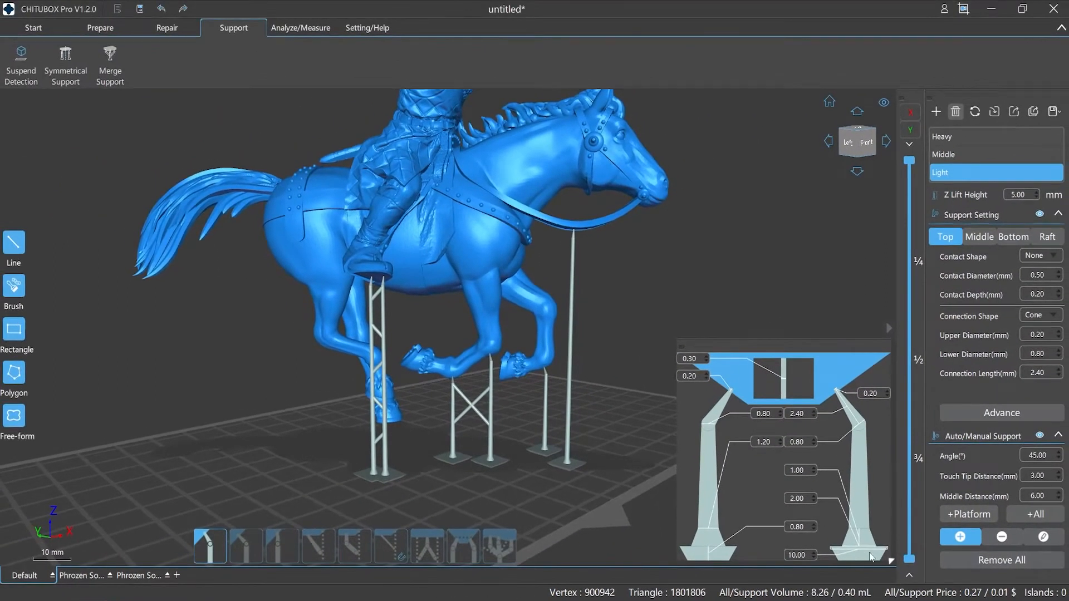
click(970, 559)
click(494, 337)
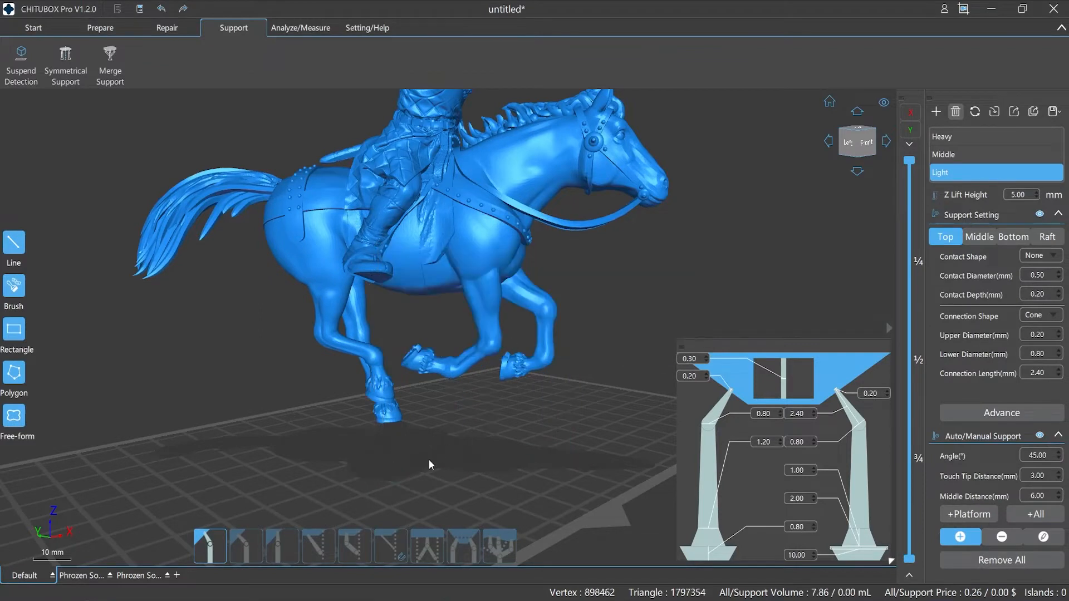
- Add Vertical supports under the rider's boot, along the horse's front legs, and below the reins and chest
click(246, 553)
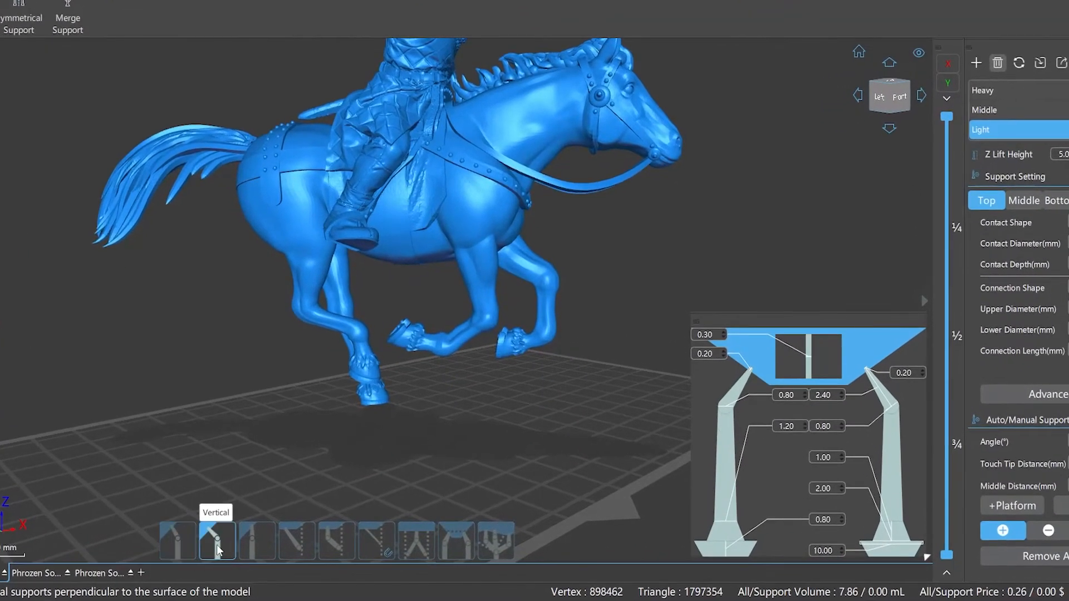
click(350, 245)
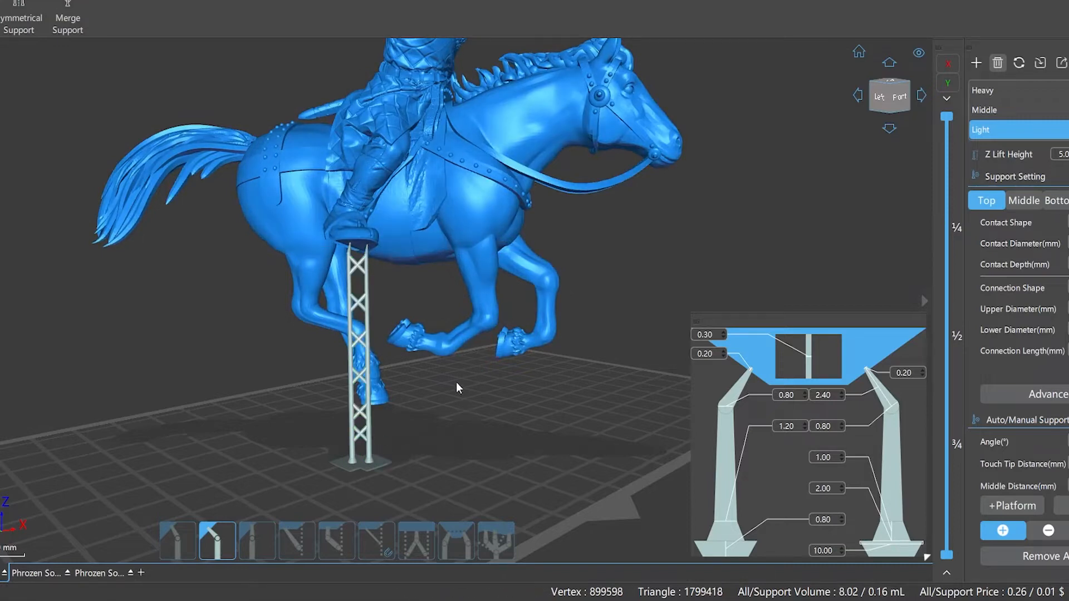
click(445, 359)
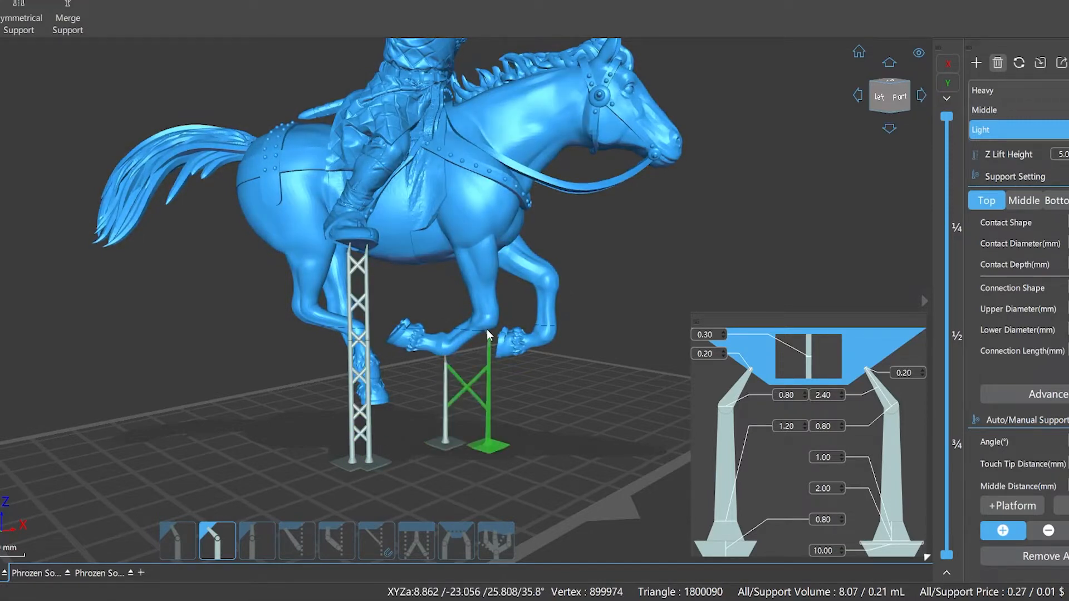
click(554, 346)
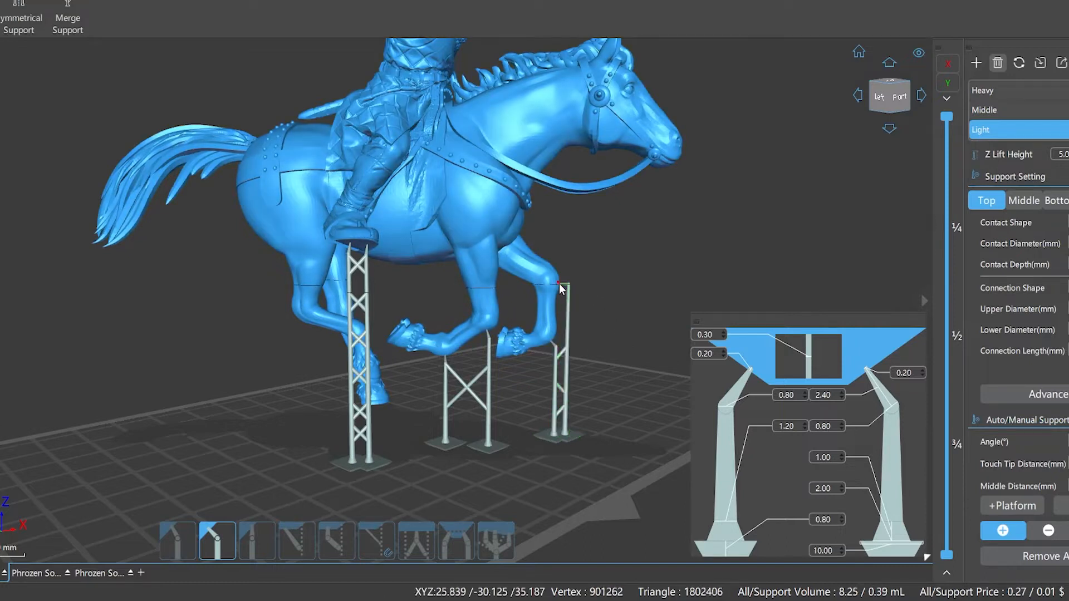
click(582, 194)
click(512, 245)
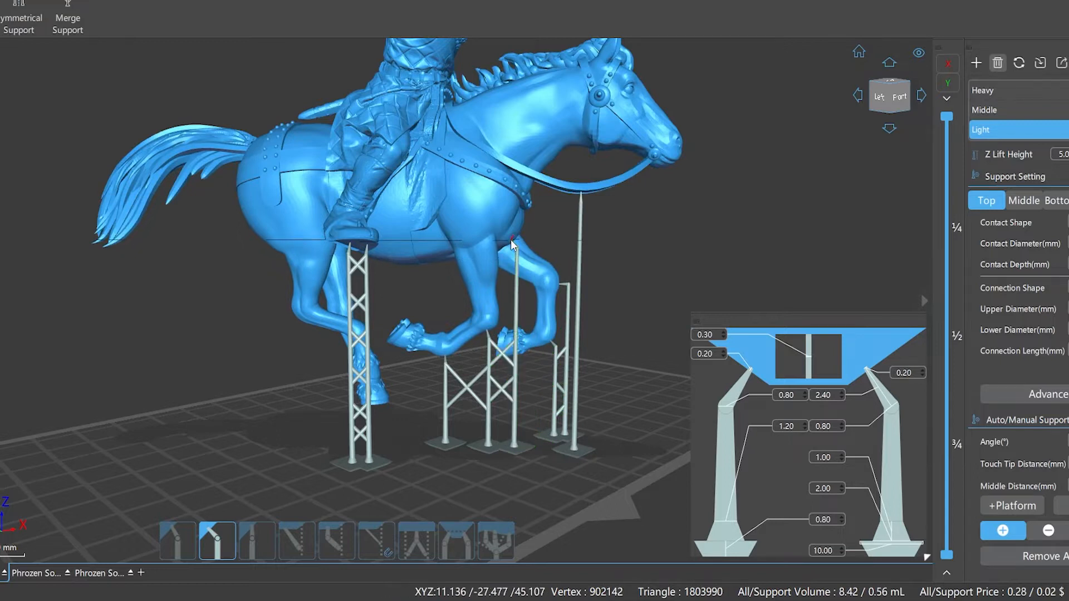
- Remove all the Vertical supports from the model
scroll(473, 363, up, 3)
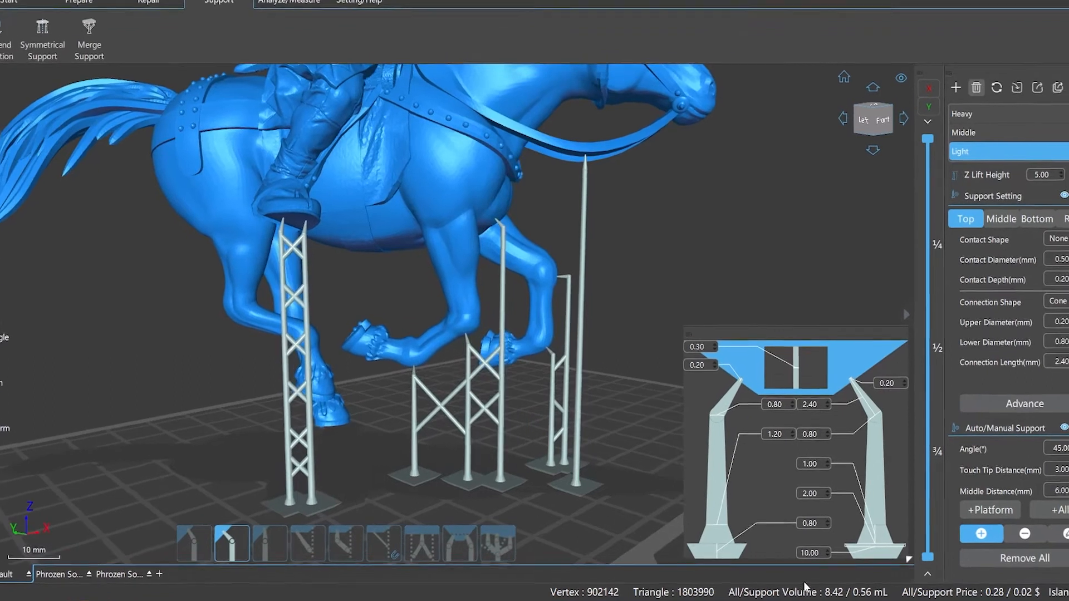
click(984, 552)
click(500, 336)
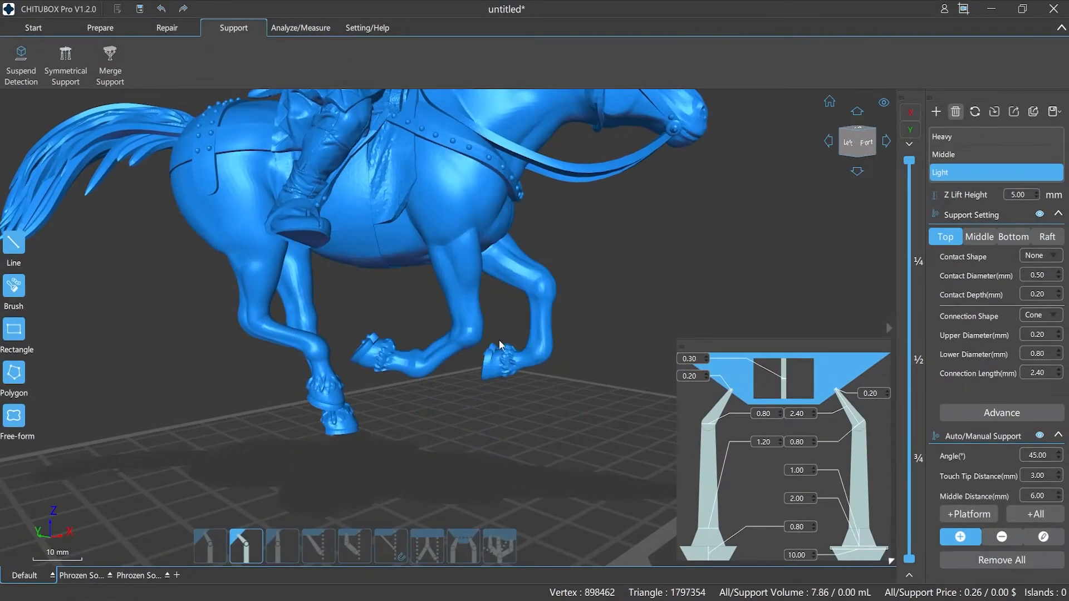
- Place a row of three supports with straight upright tips under the sole of the rider's boot
click(290, 547)
click(290, 238)
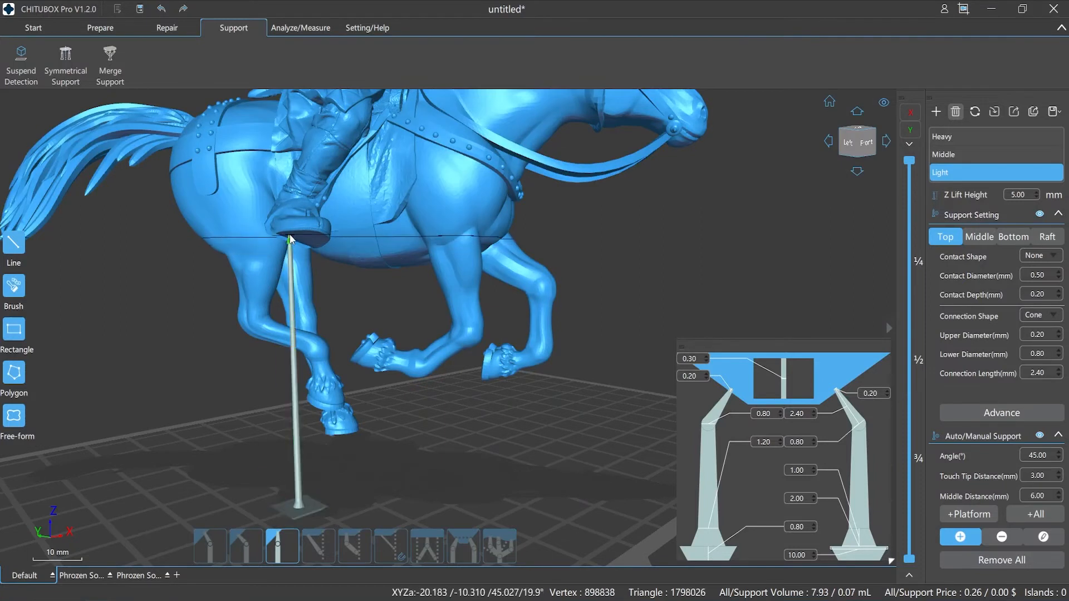
click(306, 237)
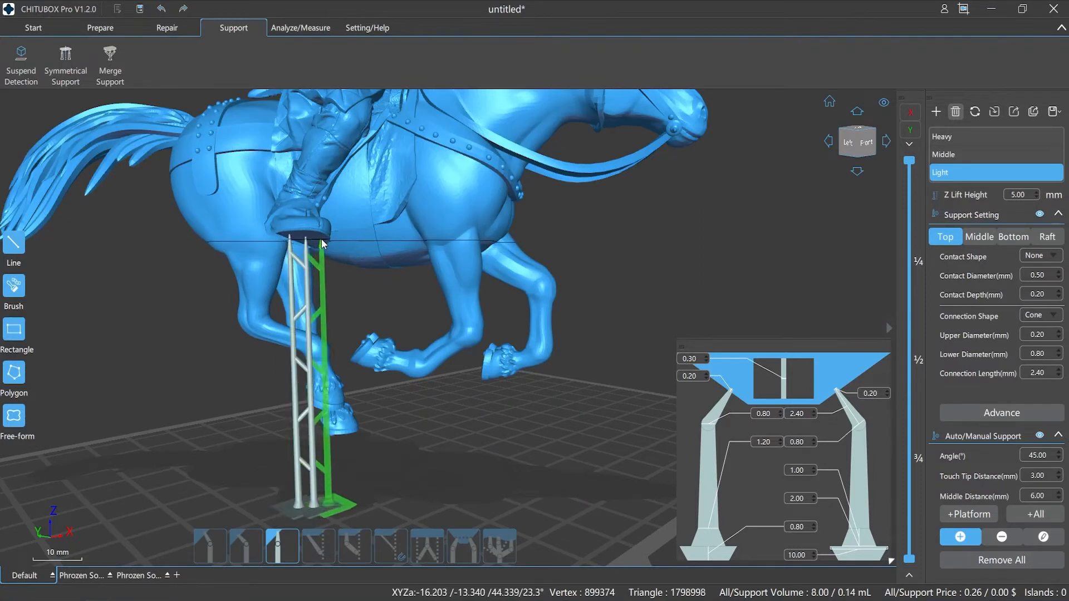
click(322, 239)
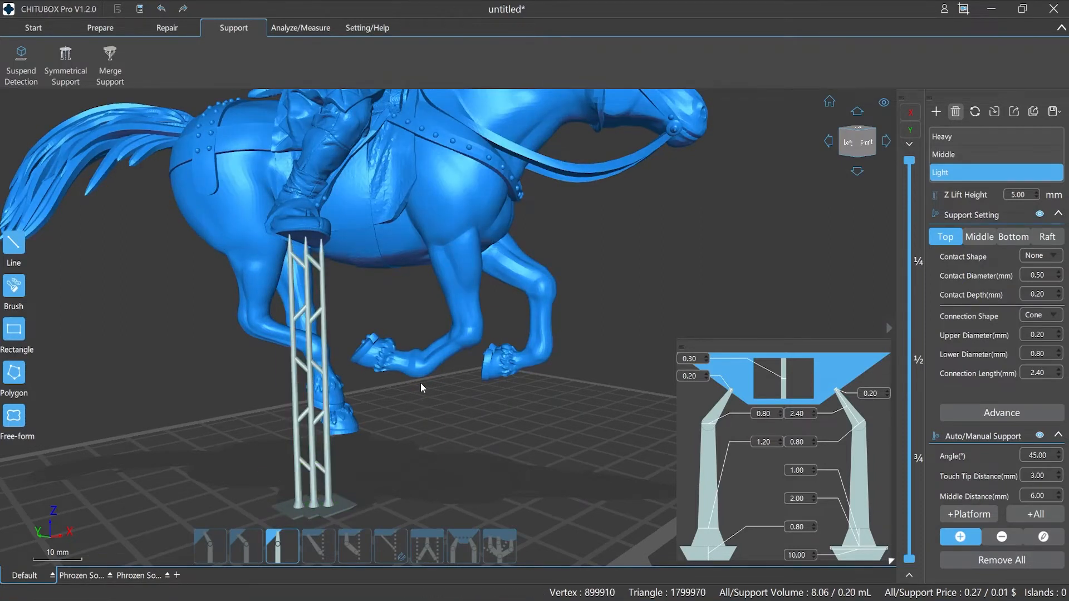
- Add straight-tipped supports under both of the horse's bent front legs and the lowest part of the reins
click(418, 378)
click(466, 351)
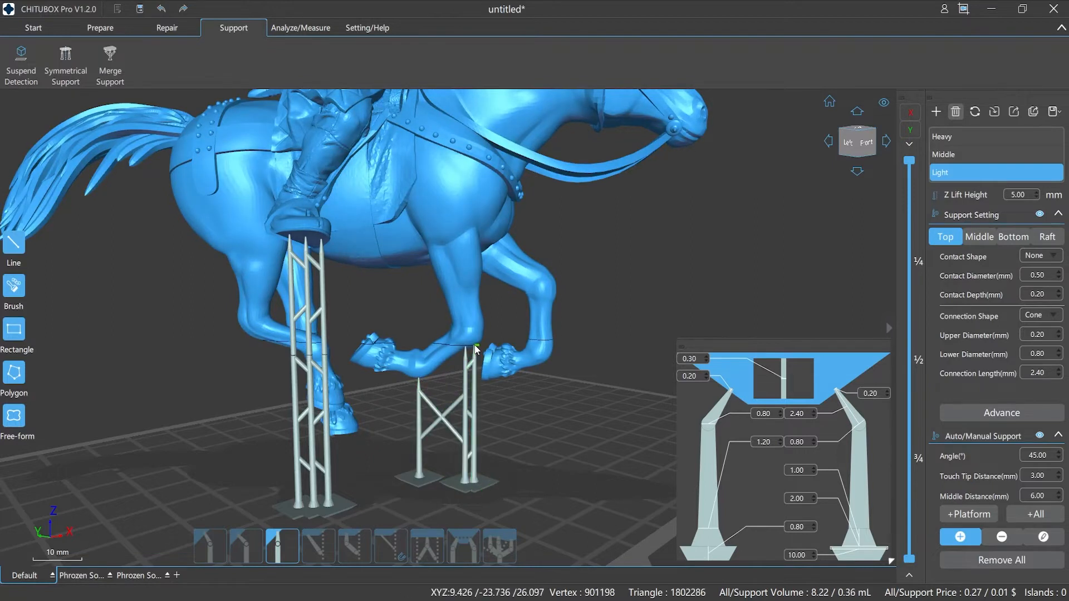
click(524, 369)
click(539, 367)
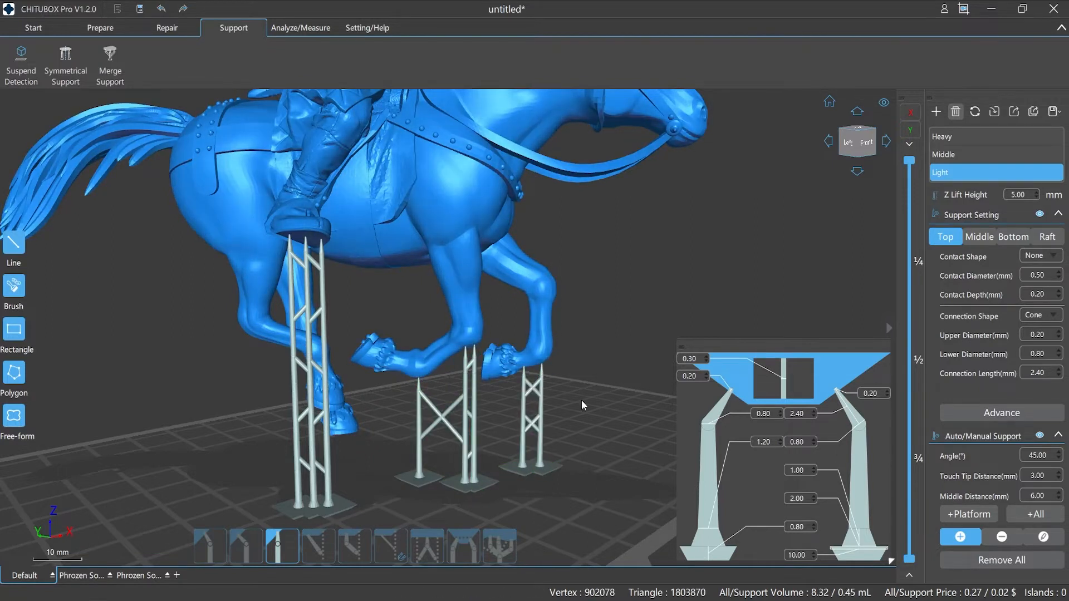
click(595, 175)
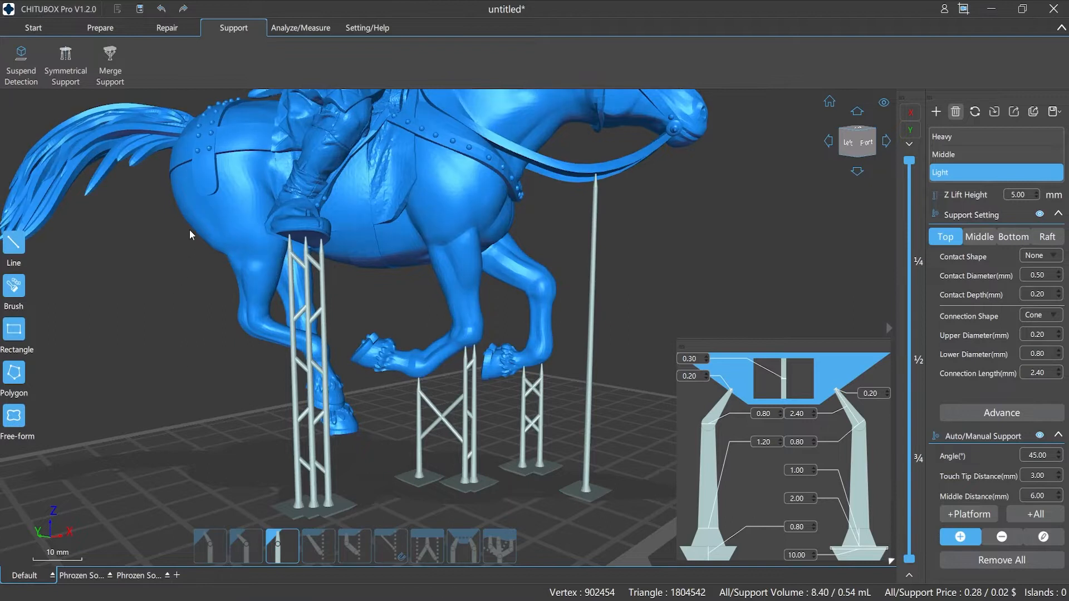
- Add straight-tipped supports down the back of the horse's near hind leg, and inspect their tips up close
click(191, 226)
click(215, 250)
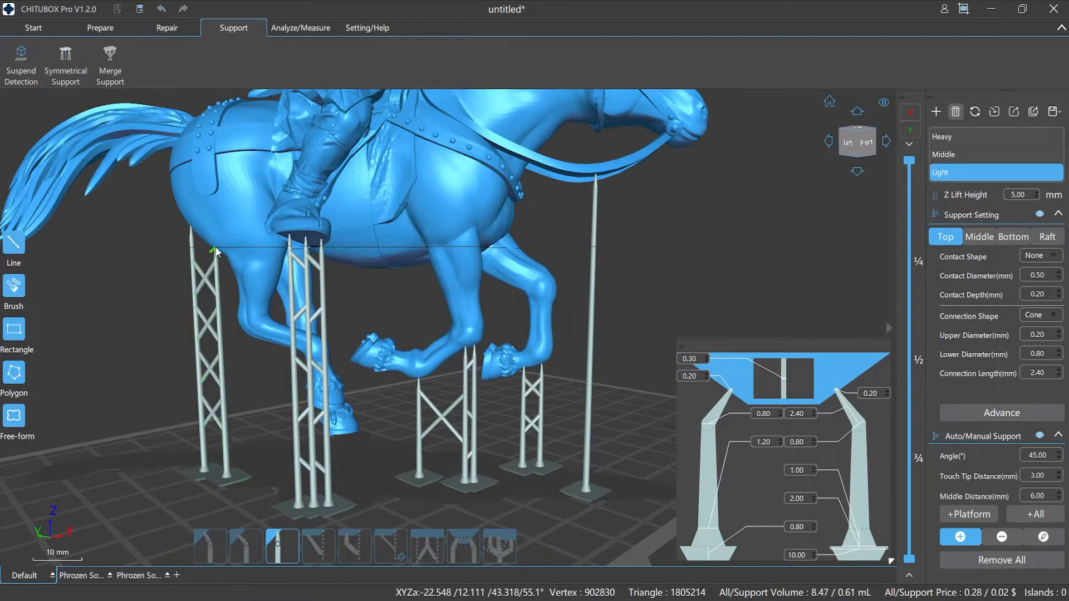
click(231, 266)
click(239, 287)
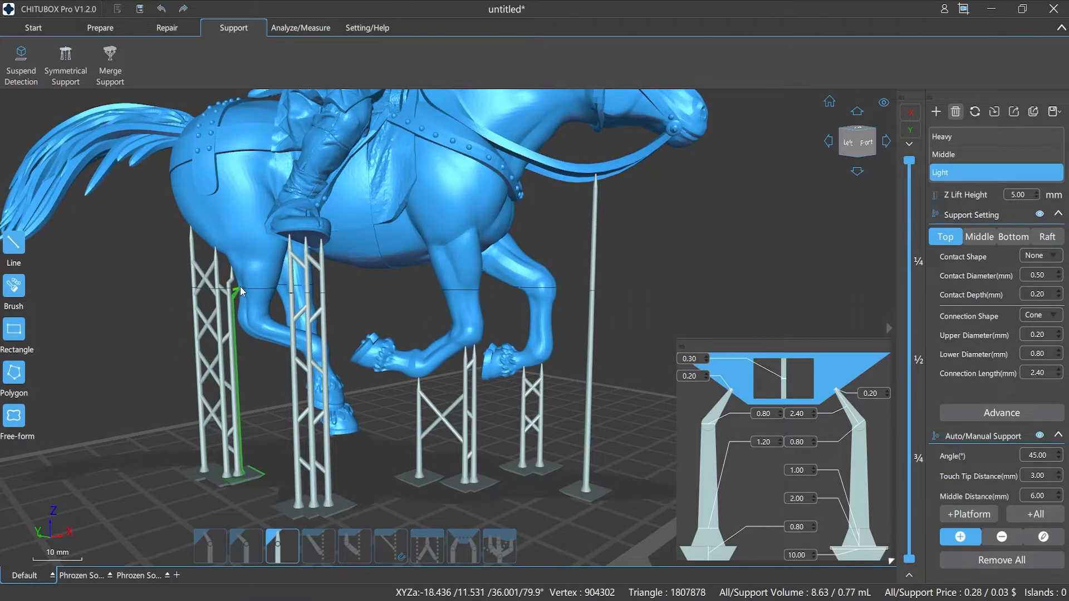
scroll(206, 302, up, 5)
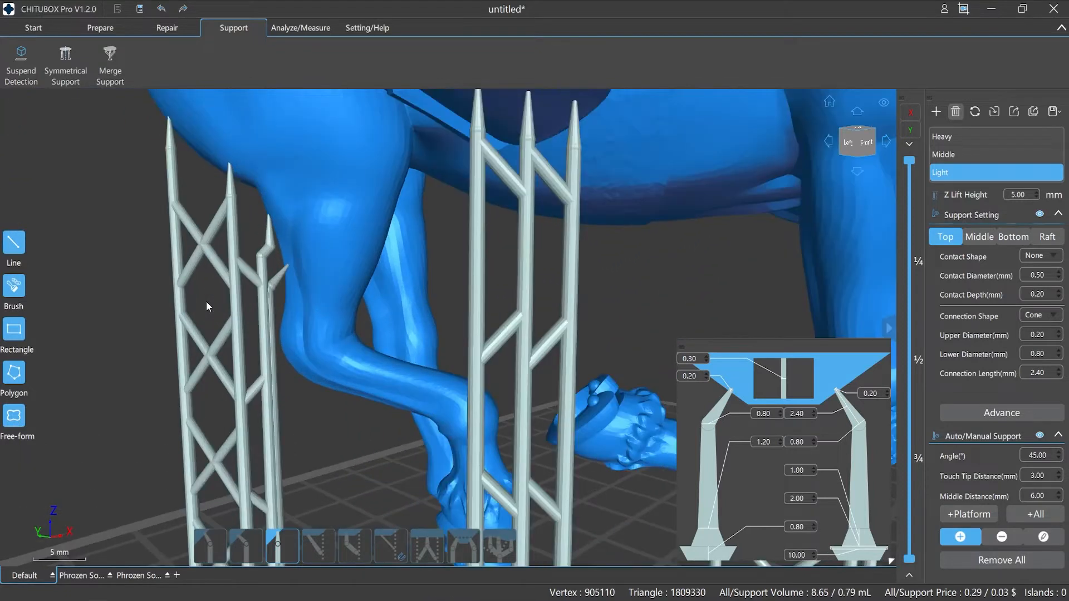
scroll(206, 302, down, 5)
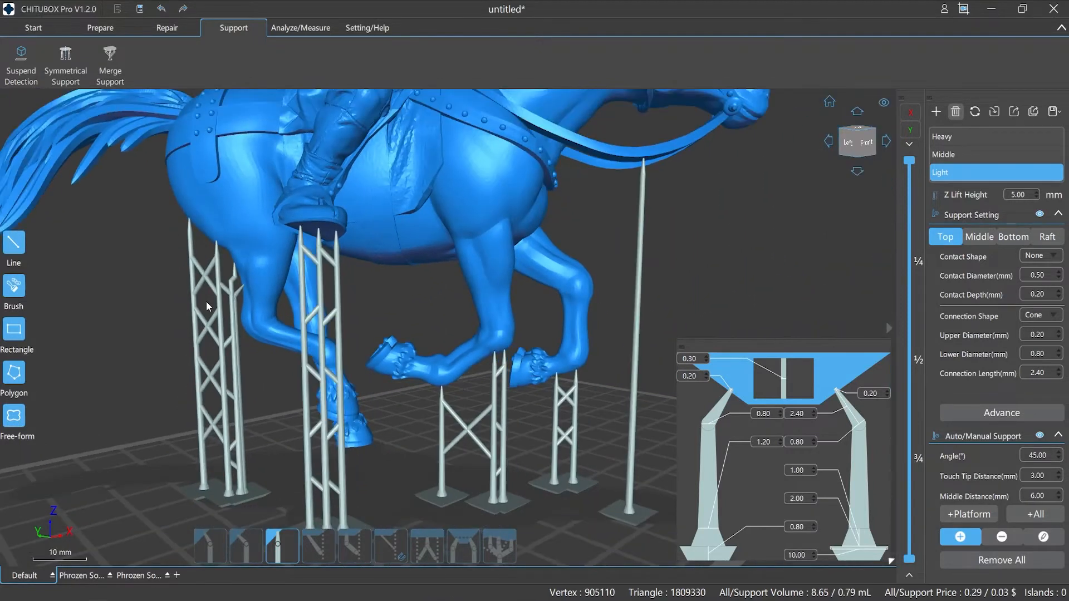
scroll(206, 302, down, 1)
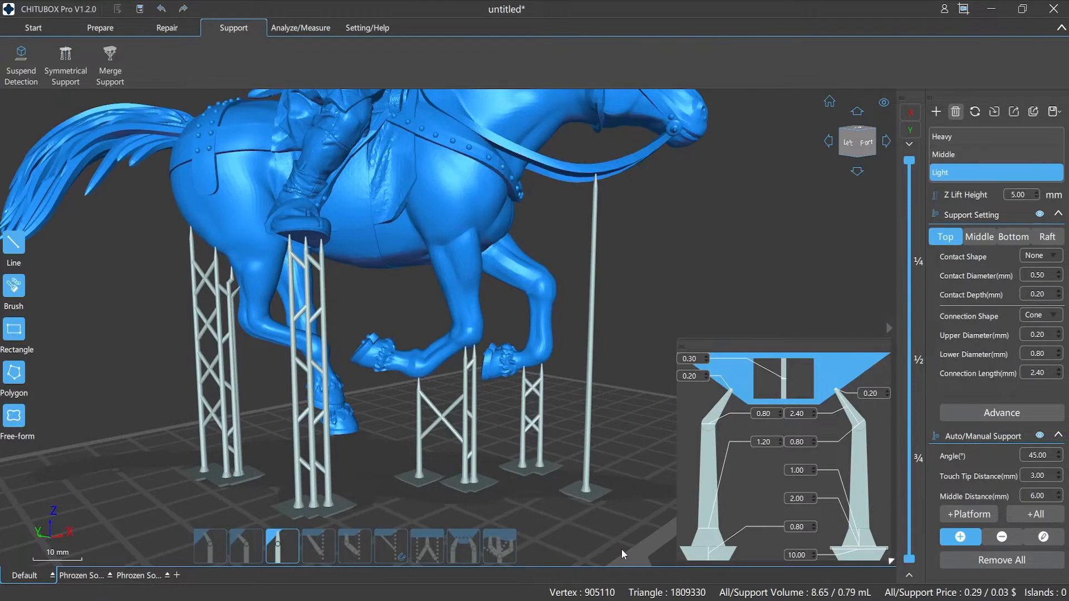
- Add a Connection support between the upper and lower parts of the horse's bent hind leg
click(319, 546)
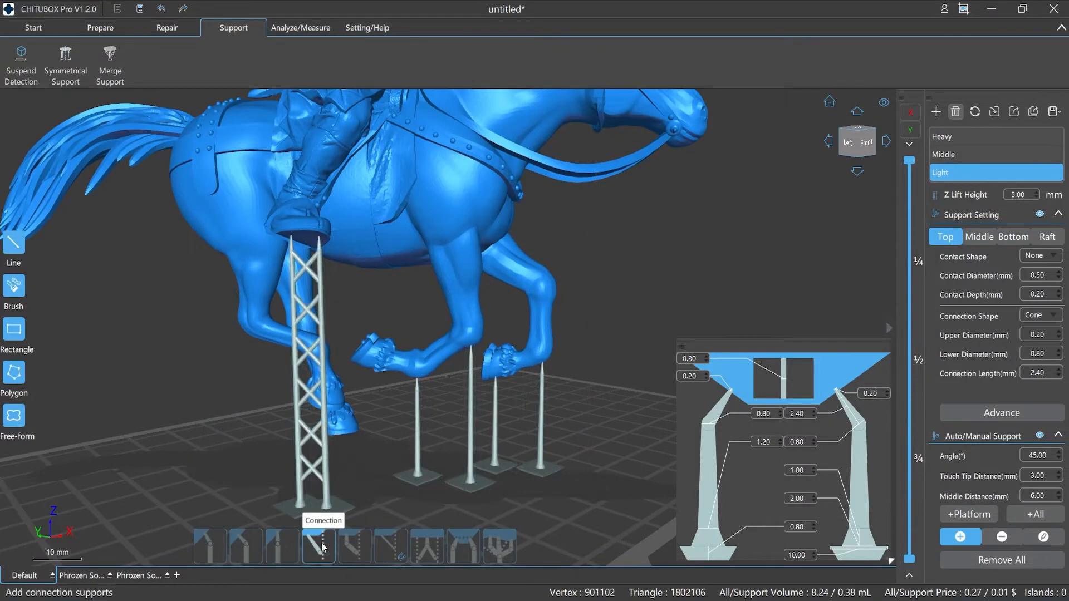
scroll(272, 306, up, 8)
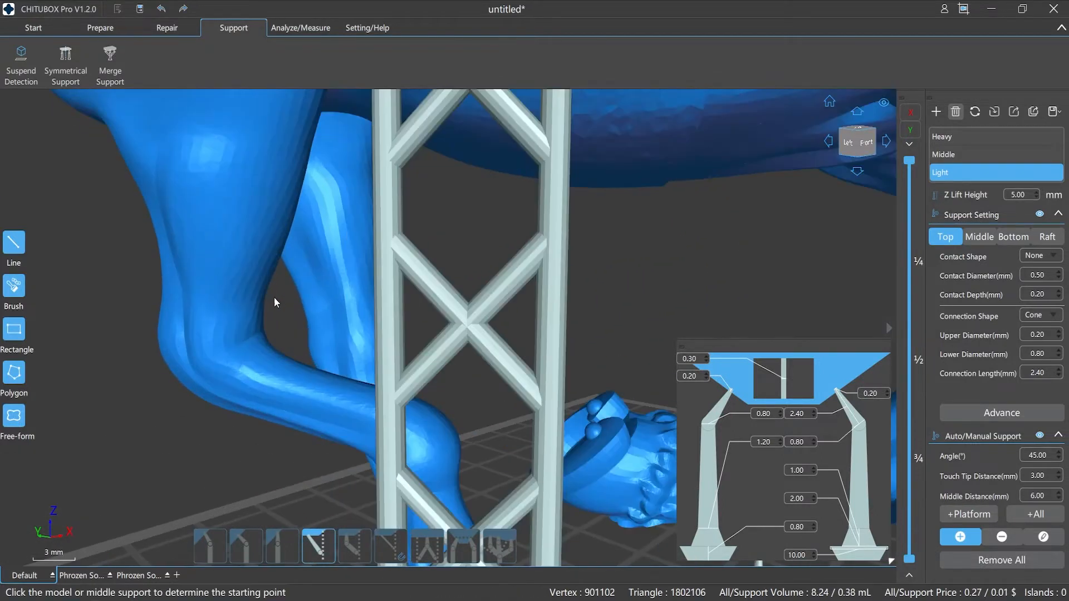
click(271, 266)
click(291, 368)
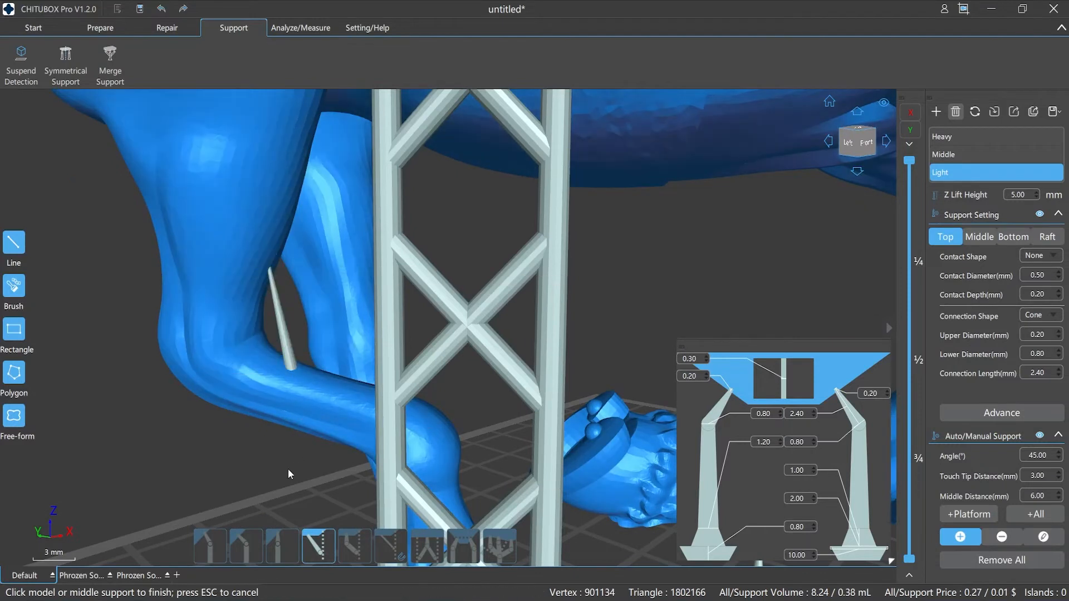
- Add two Connection supports that branch from the pillar under the near front leg to the leg's underside
scroll(267, 336, down, 8)
scroll(438, 424, up, 6)
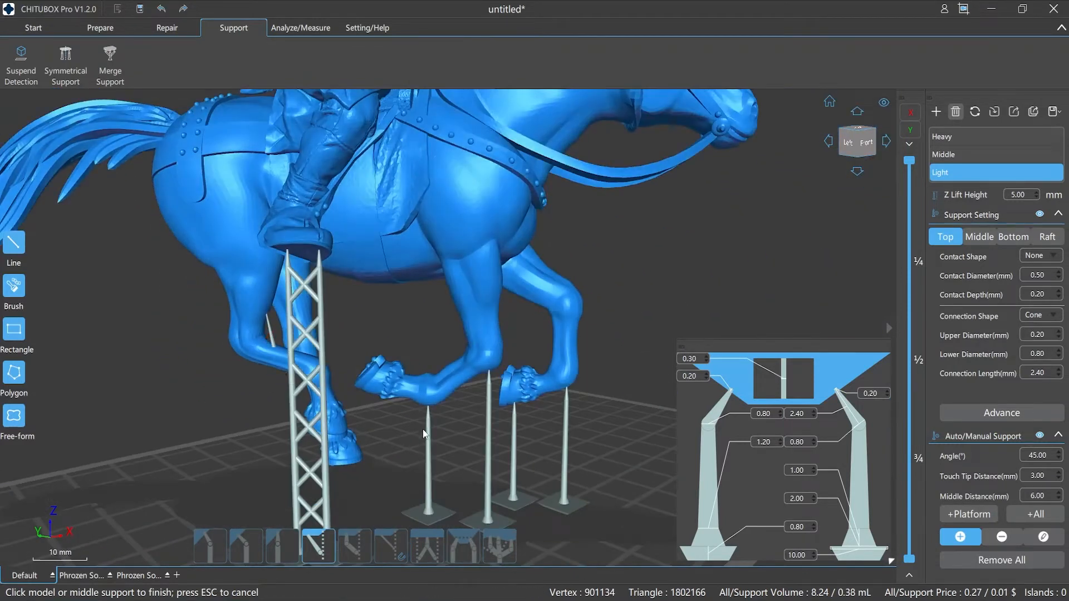
click(457, 371)
click(423, 467)
click(377, 375)
scroll(386, 476, down, 5)
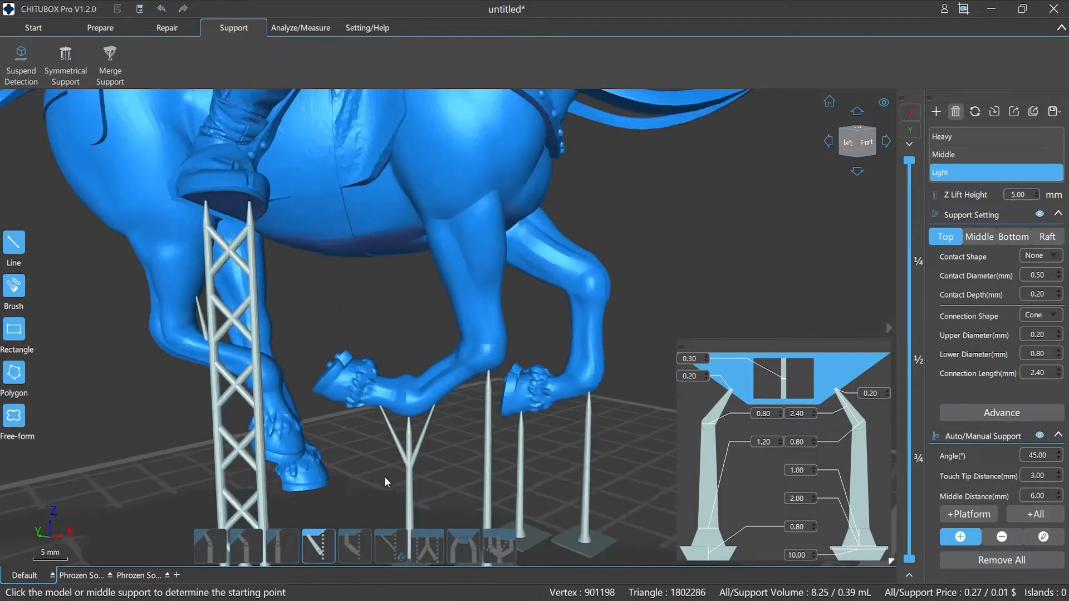
- Cross-brace the two pillars under the horse's far front leg with two diagonal Connection supports
scroll(428, 462, up, 3)
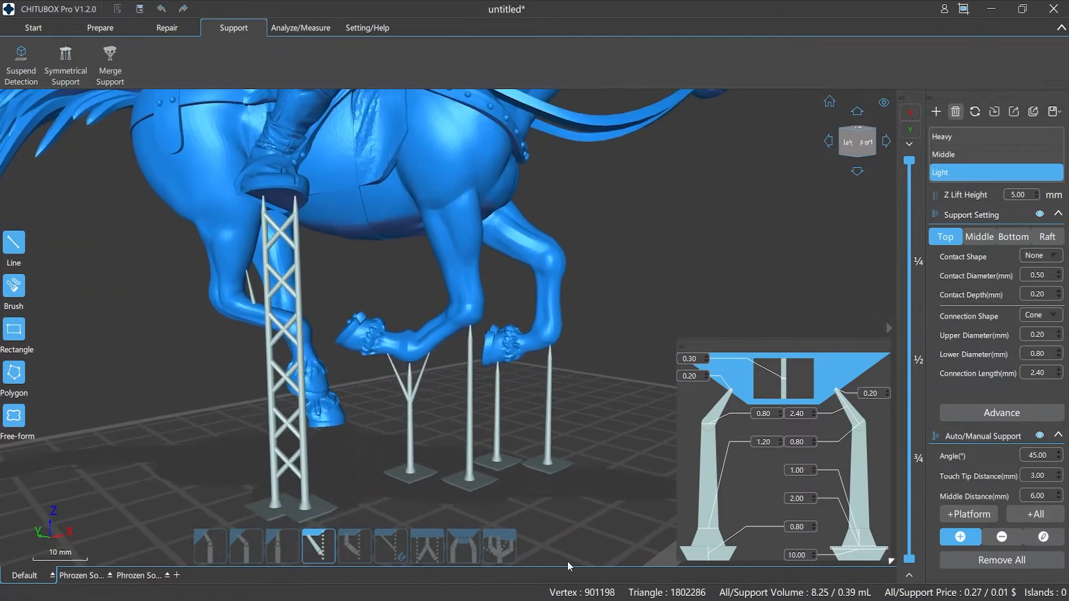
scroll(528, 418, up, 3)
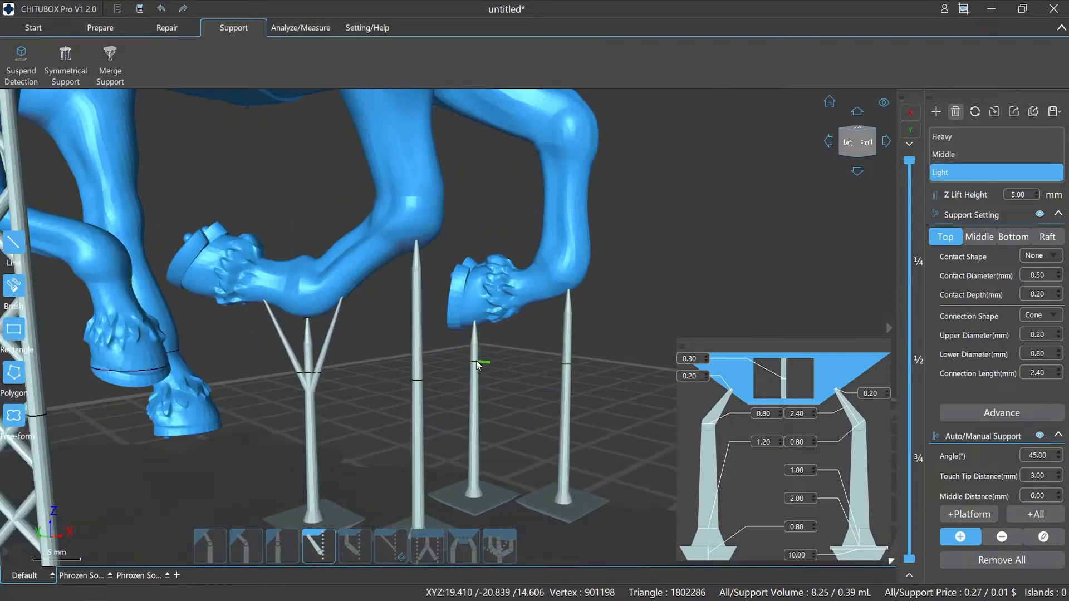
click(477, 362)
click(566, 439)
click(479, 430)
click(564, 366)
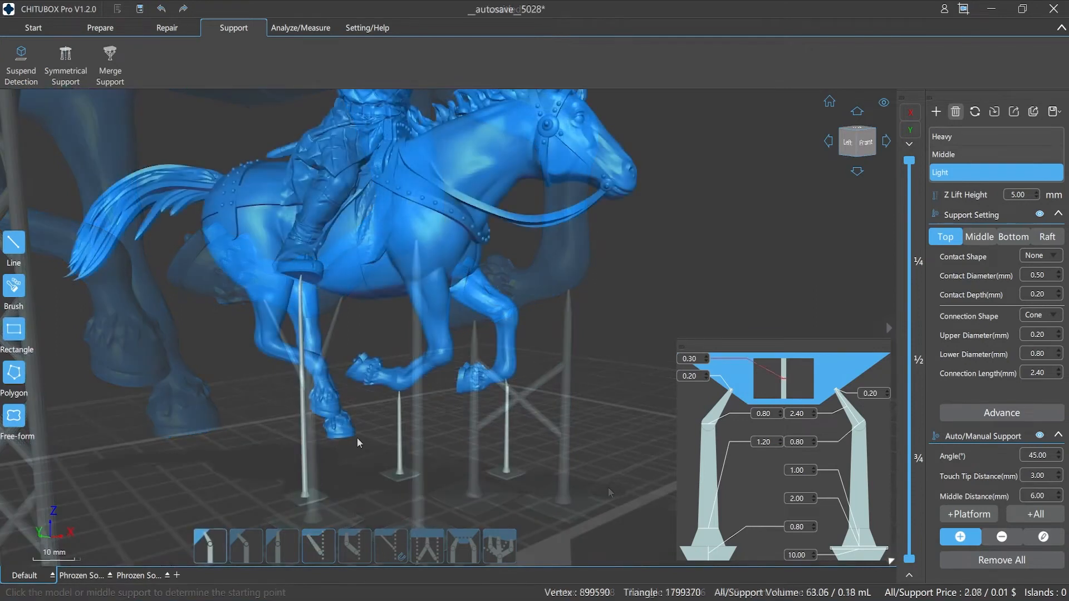
- Add five bent-tip branches from the pillar under the rider's boot to different points on the boot sole
click(355, 557)
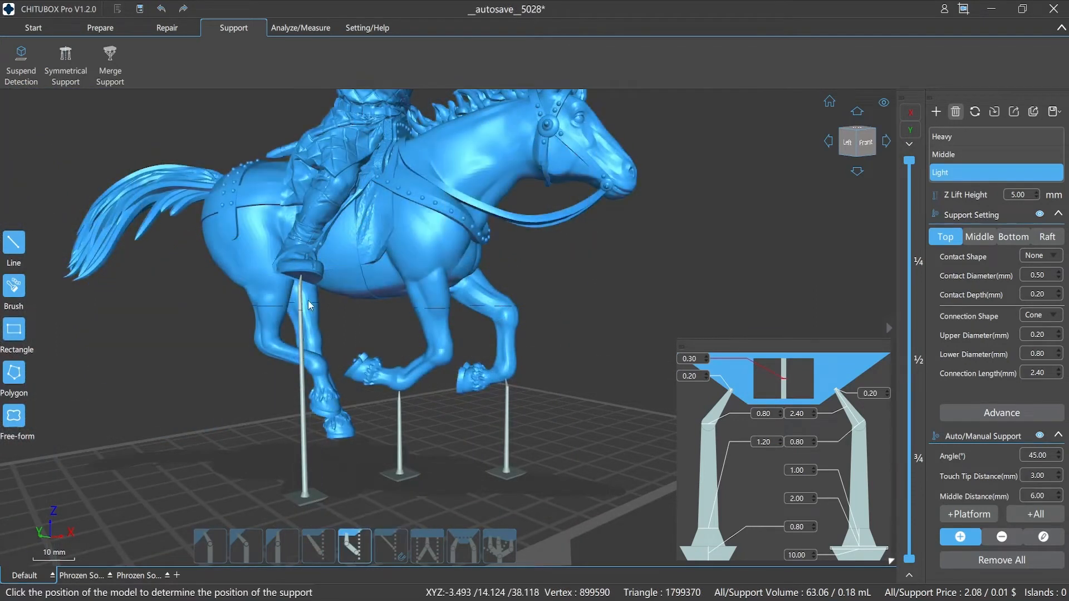
scroll(306, 287, up, 6)
click(319, 239)
click(280, 349)
click(353, 248)
click(278, 353)
click(240, 237)
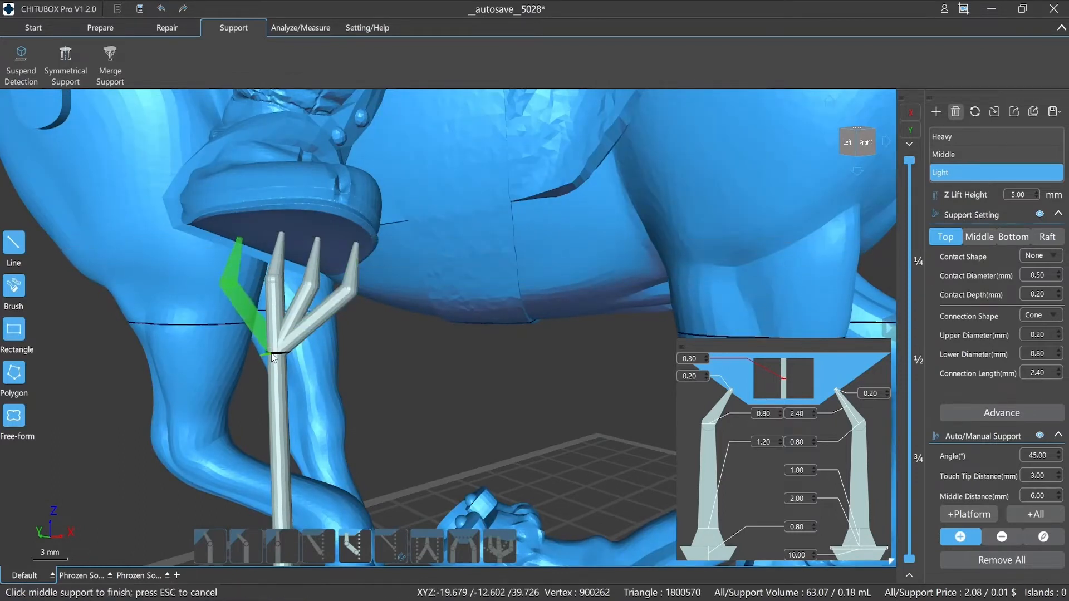
click(273, 356)
click(200, 226)
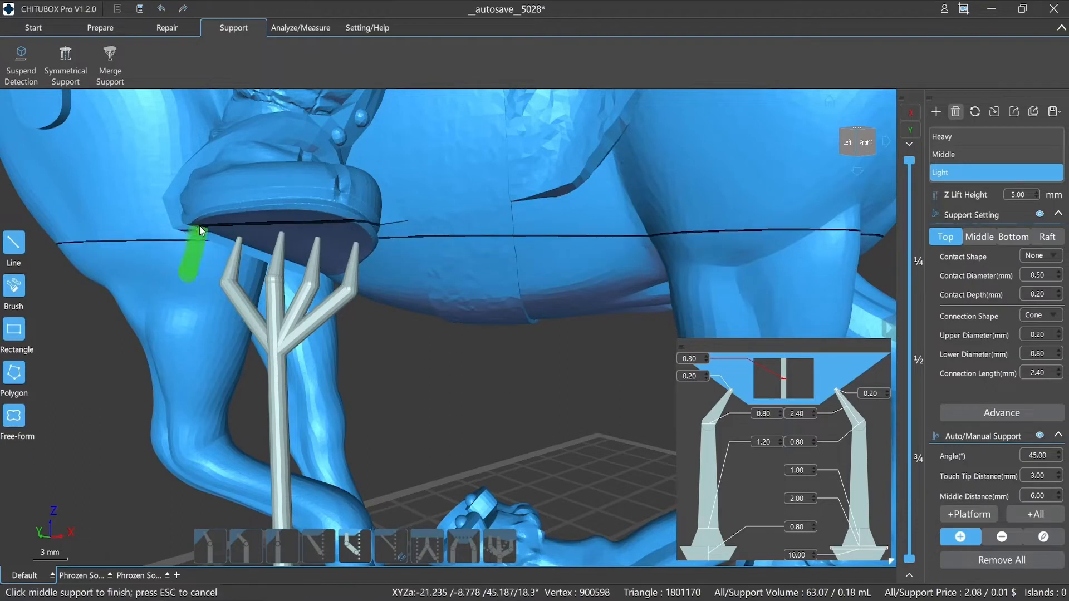
click(278, 359)
click(244, 218)
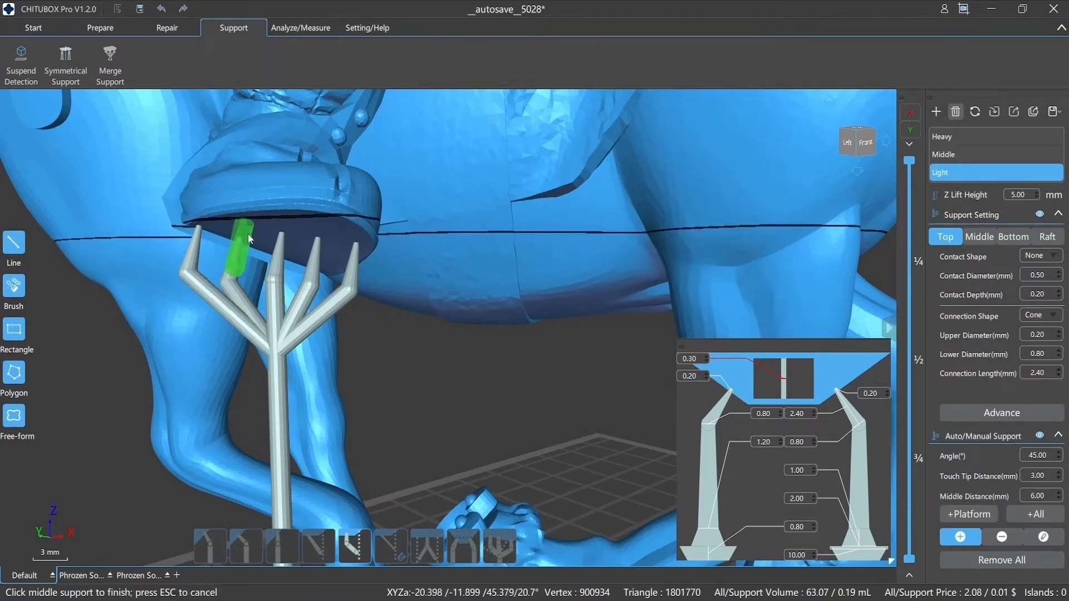
click(276, 360)
scroll(373, 373, down, 8)
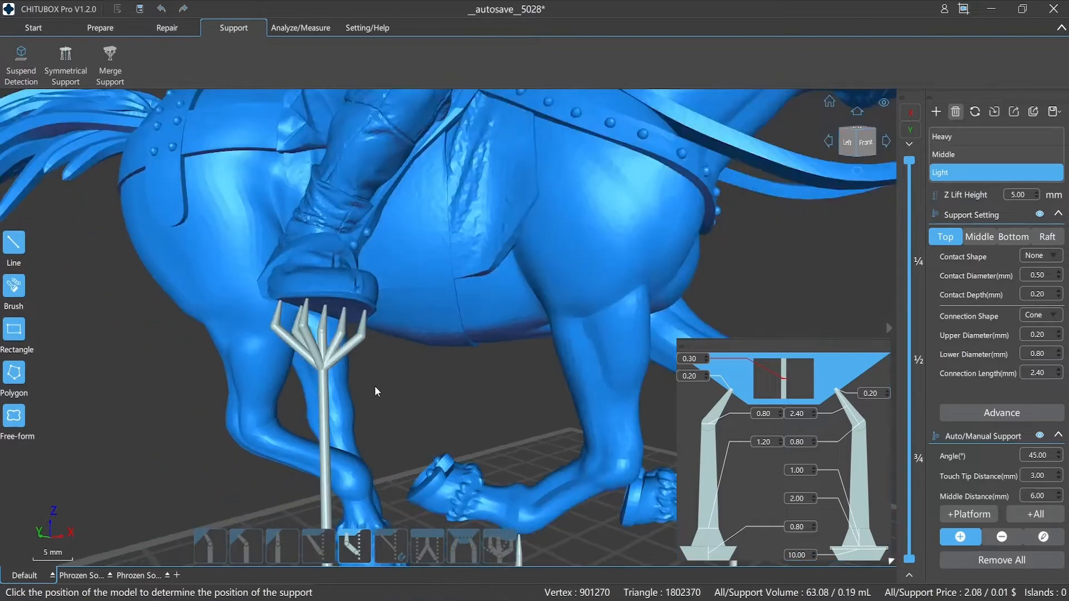
- Add two bent-tip branches from the pillar under the near front leg to the leg's underside, one on each side
scroll(442, 434, up, 6)
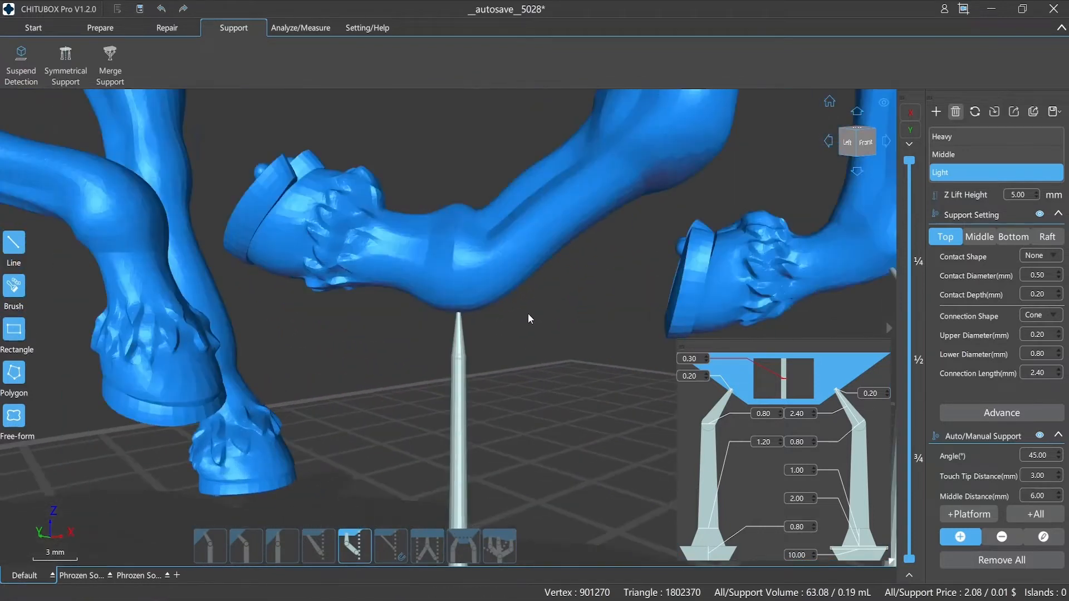
click(516, 290)
click(463, 460)
click(389, 286)
click(462, 459)
scroll(476, 460, down, 12)
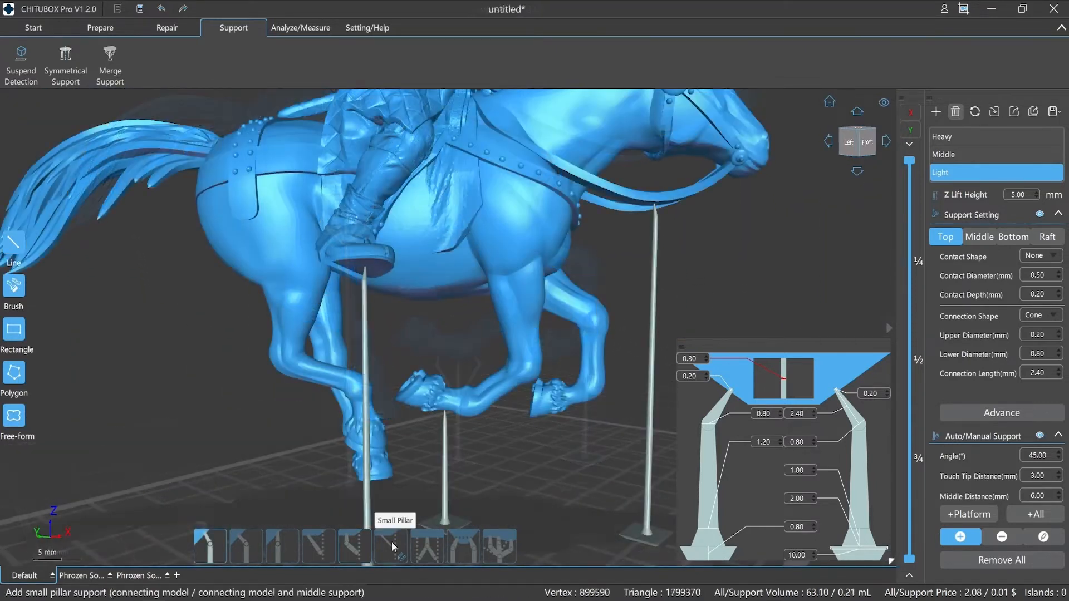
- Add six Small Pillar supports that fan out from the main pillar's upper end to the rider's boot sole
click(389, 547)
scroll(349, 322, up, 4)
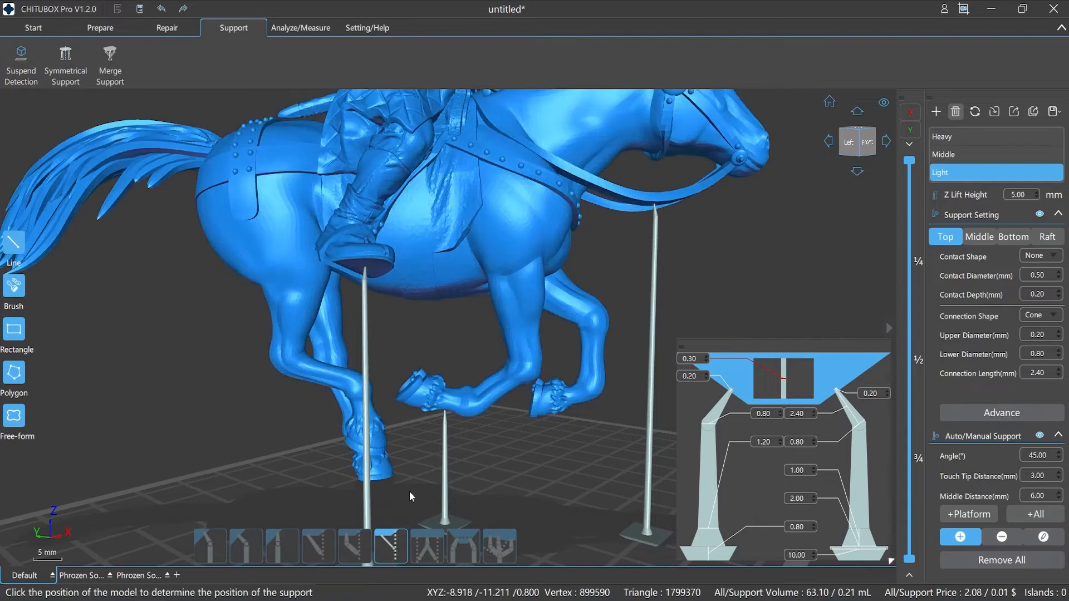
scroll(344, 289, up, 2)
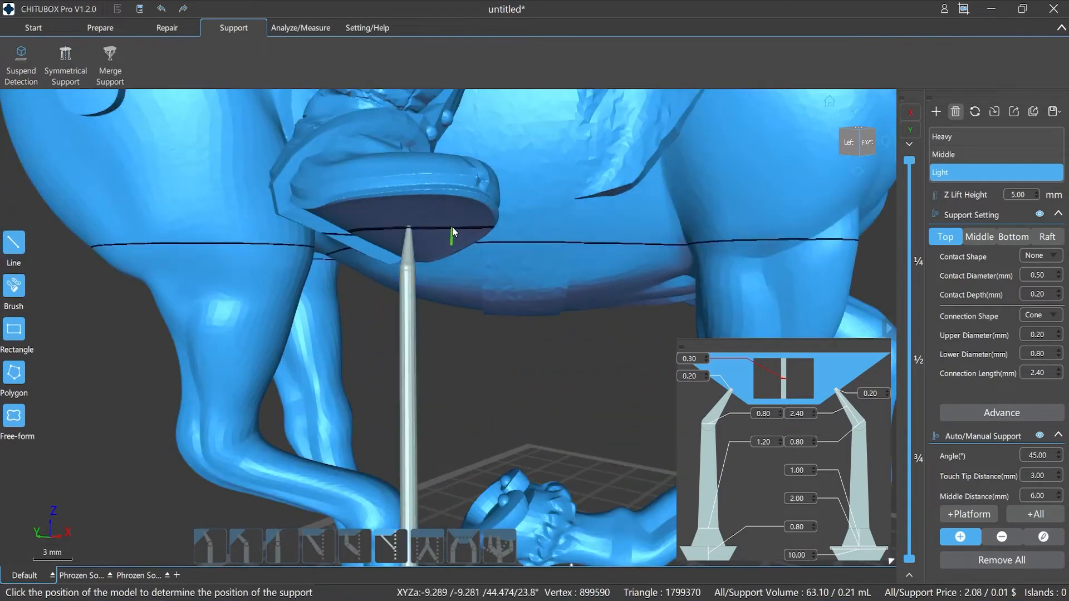
click(452, 228)
click(414, 289)
click(371, 225)
click(404, 293)
click(389, 216)
click(407, 301)
click(429, 221)
click(411, 286)
click(346, 223)
click(409, 291)
click(477, 226)
click(409, 286)
- Add a Small Pillar support between the upper and lower parts of the horse's bent near hind leg
middle_drag(453, 399, 461, 396)
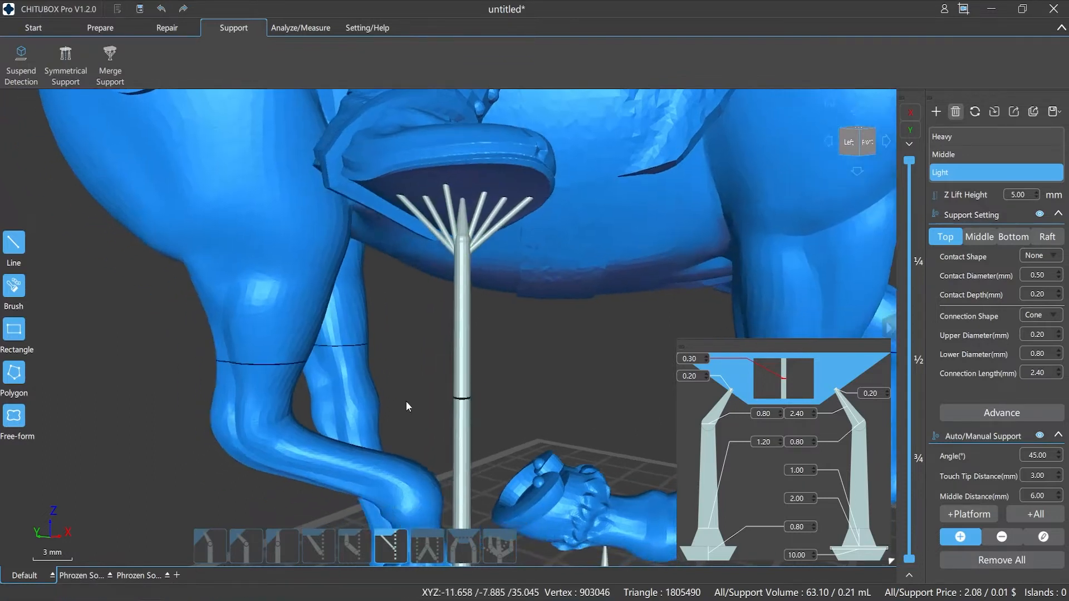
click(333, 443)
middle_drag(417, 423, 311, 324)
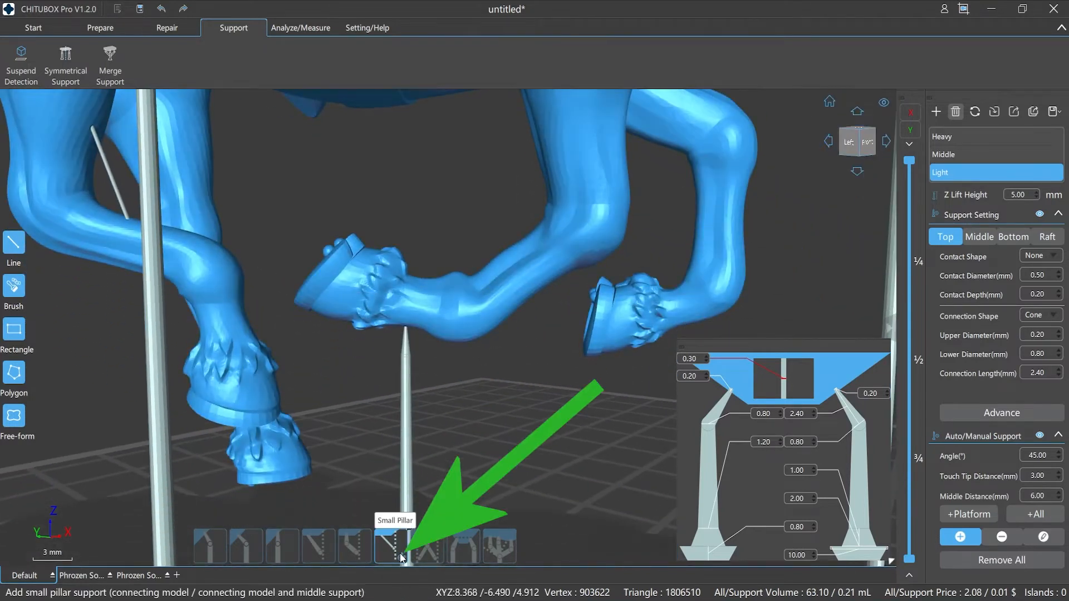
- Switch Small Pillar to its alternate mode and add small pillars under the near front leg and hoof
click(400, 554)
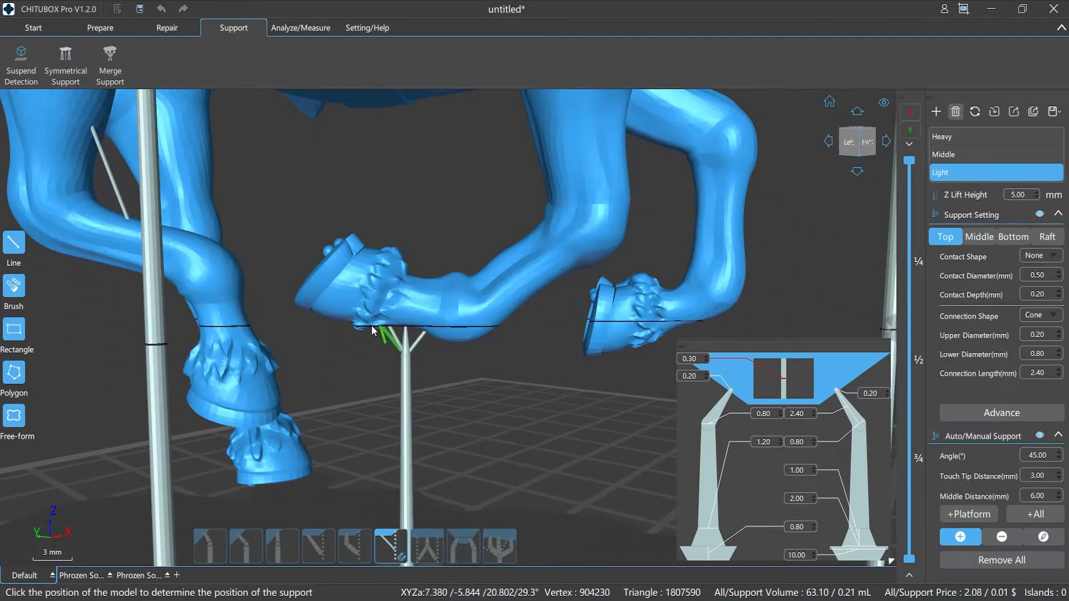
click(339, 321)
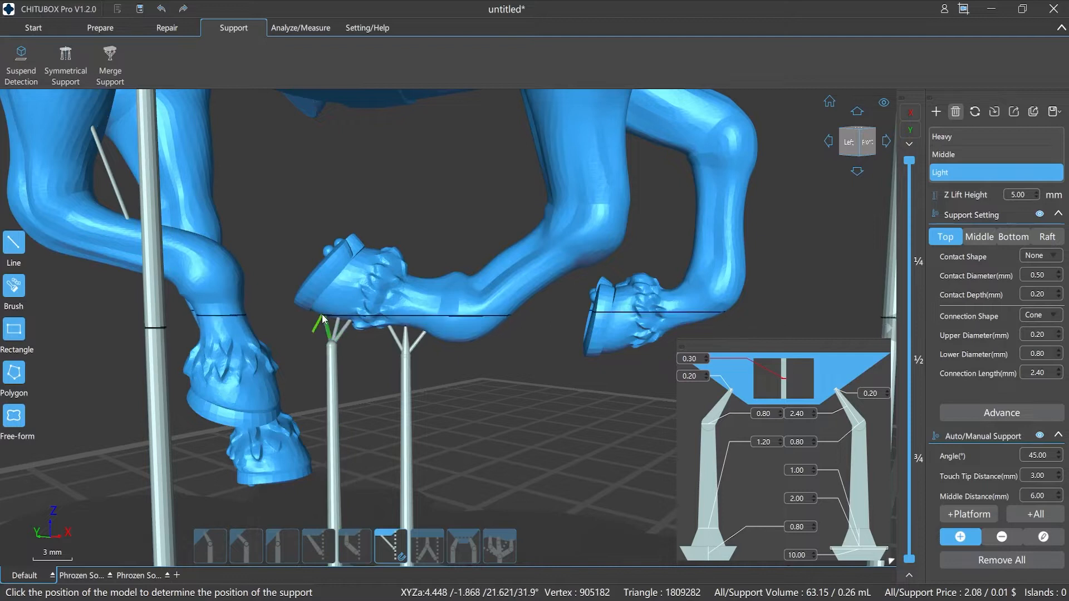
click(323, 316)
middle_drag(562, 404, 517, 450)
- Add Small Pillar supports at three points along the lowest part of the reins, around the existing pillar
middle_drag(696, 139, 539, 401)
middle_drag(524, 249, 537, 369)
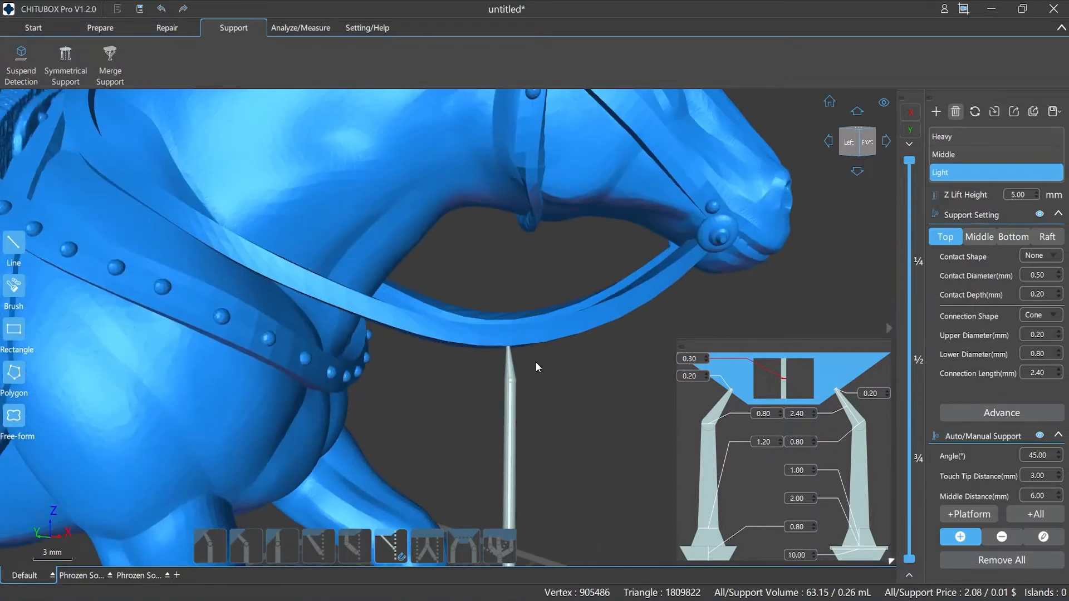
click(527, 346)
click(485, 348)
click(456, 344)
middle_drag(574, 468, 566, 364)
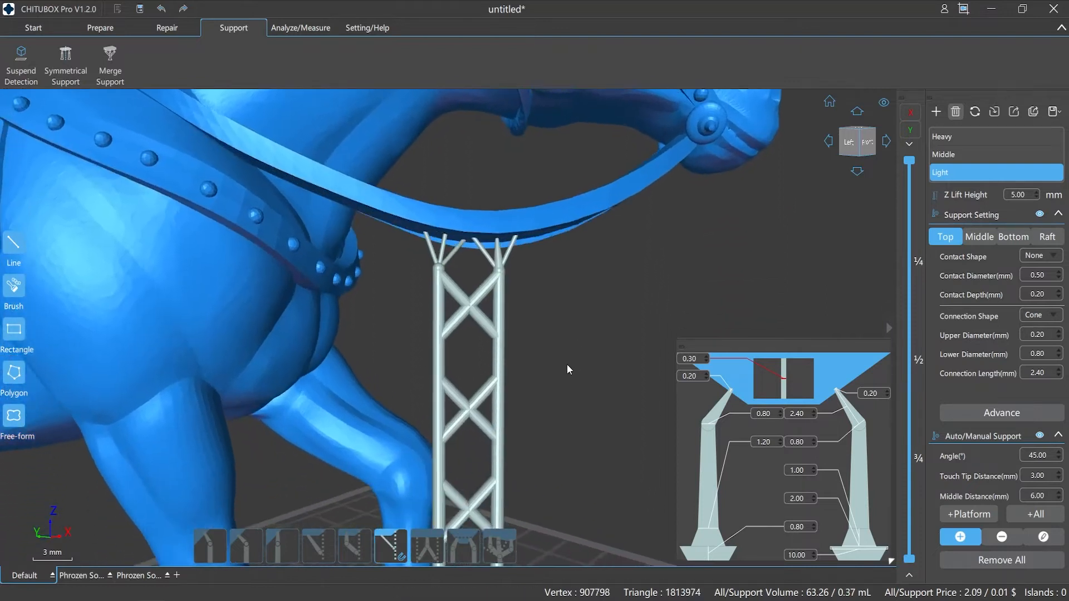
scroll(566, 364, down, 10)
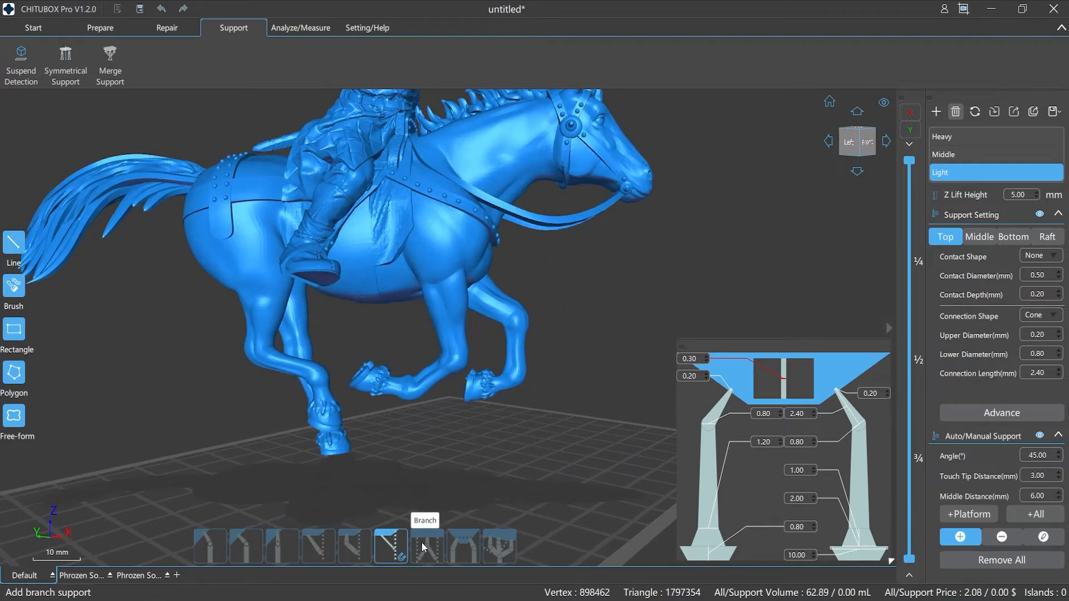
- Place two pillars under the rider's boot with the Branch type and add a branch support between them
click(424, 543)
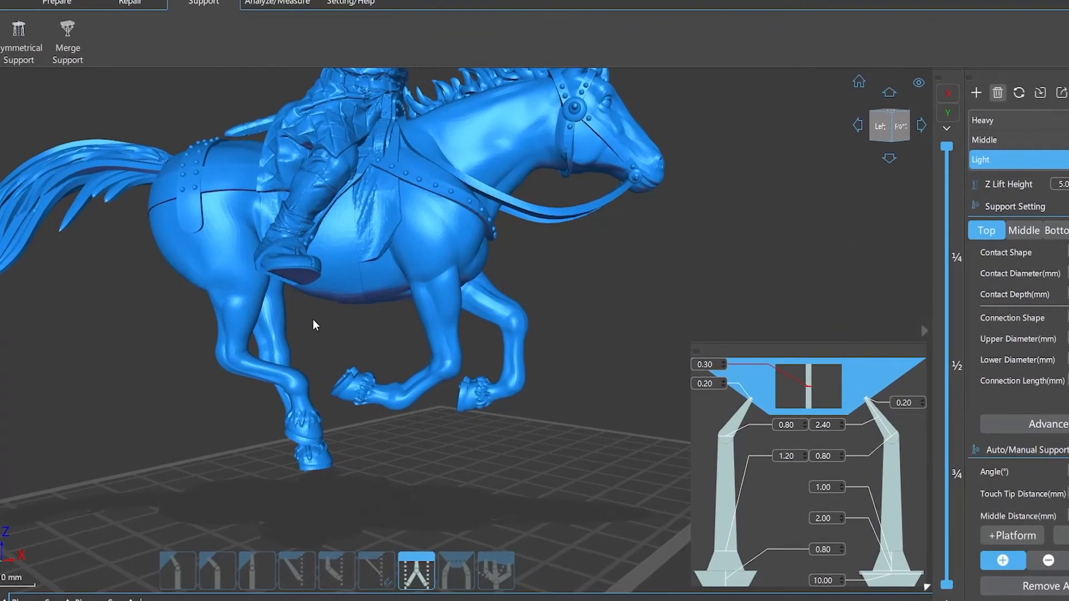
scroll(309, 313, up, 5)
click(260, 243)
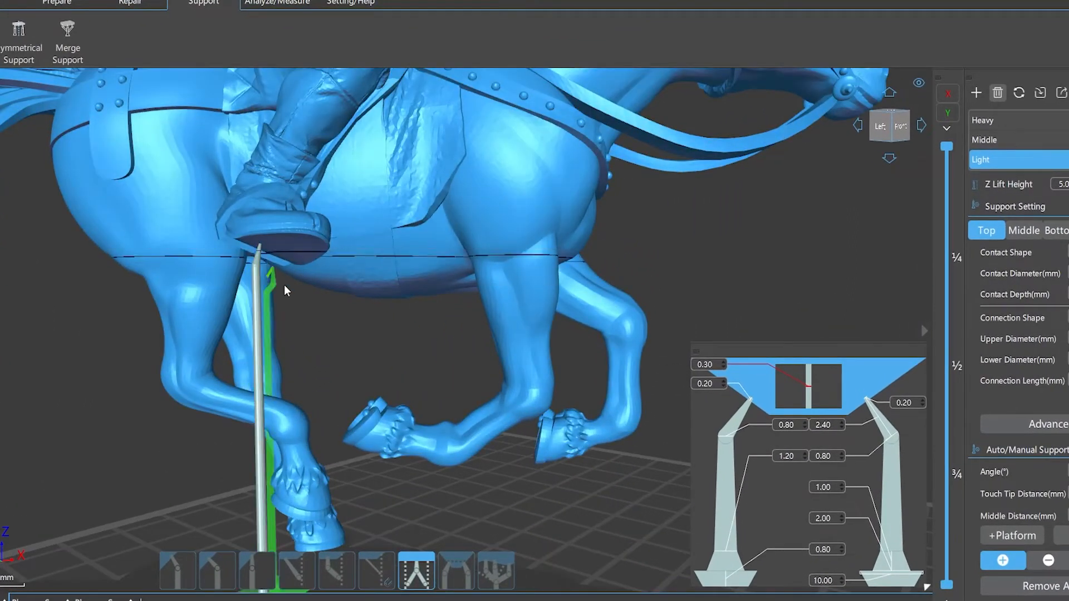
click(310, 247)
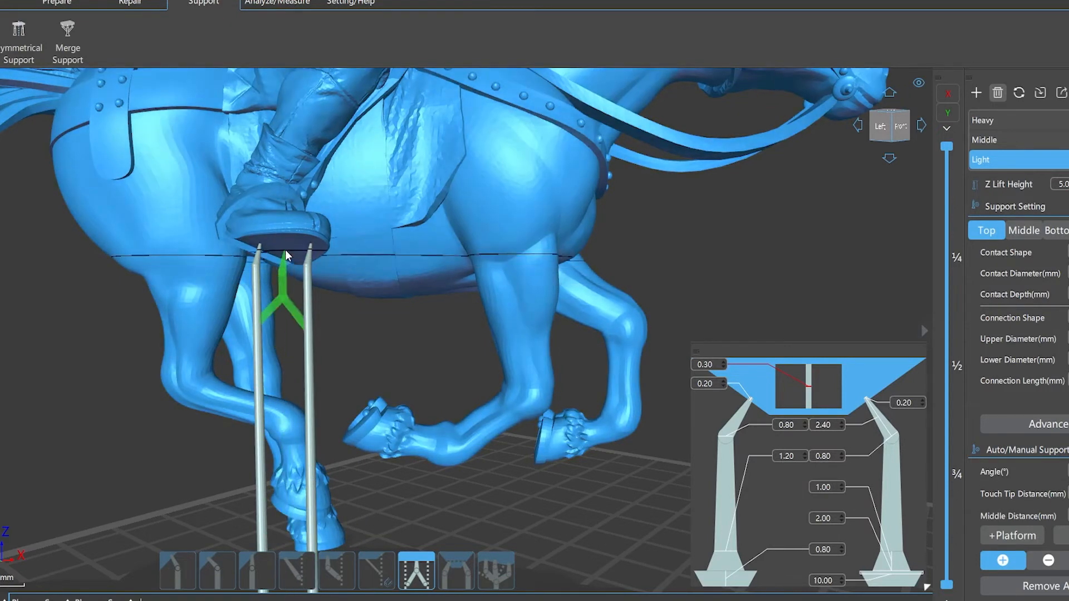
click(285, 249)
- Add a row of four Branch-type pillars under the near front leg, with branch supports in the first and last gaps
middle_drag(378, 344, 369, 238)
scroll(393, 396, up, 2)
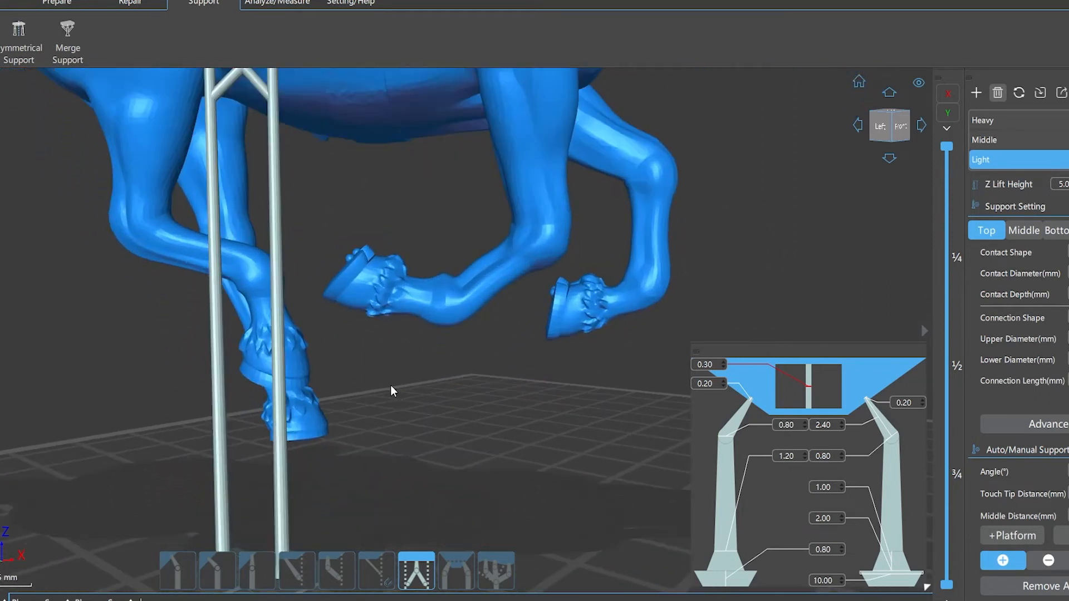
click(355, 311)
click(405, 313)
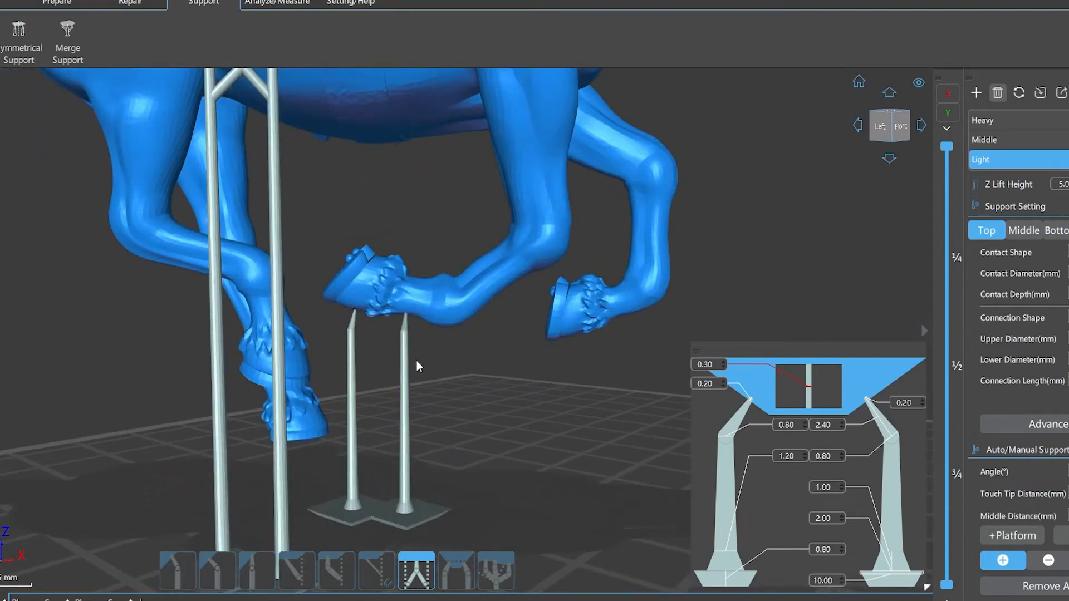
click(442, 326)
click(380, 314)
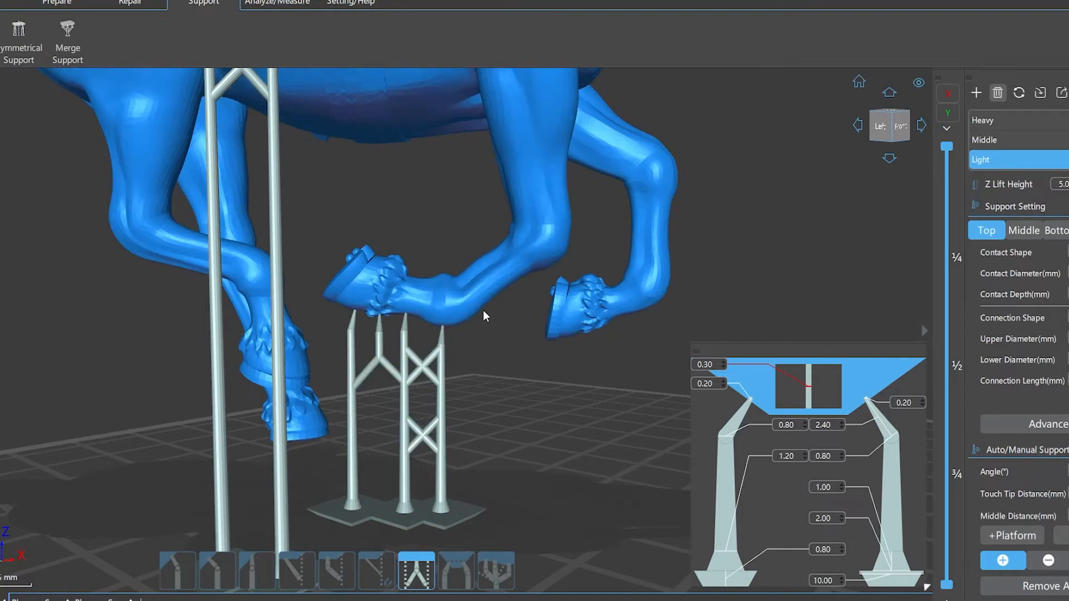
click(480, 309)
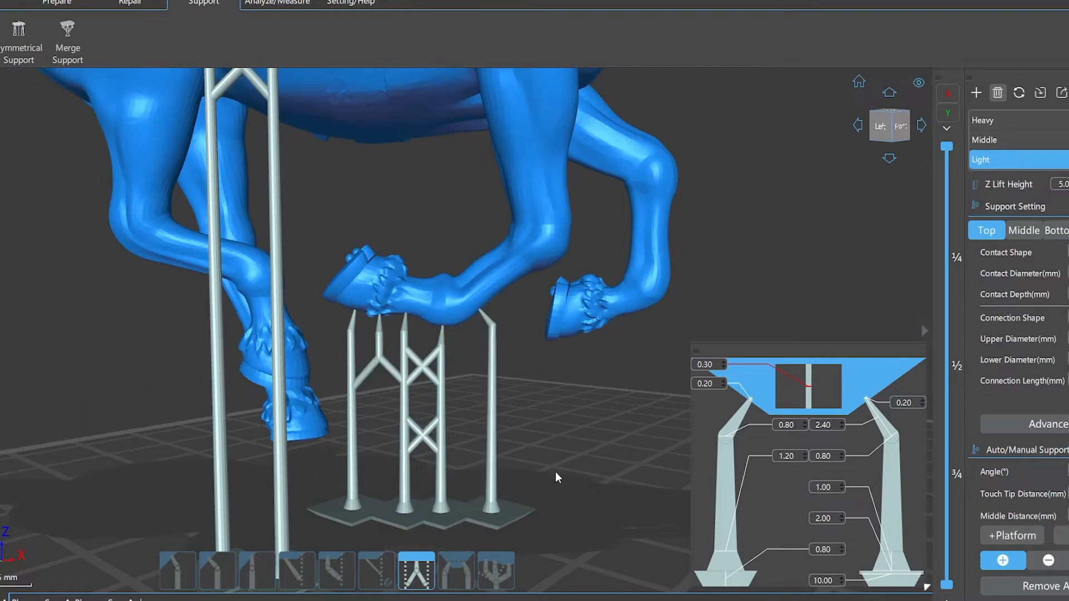
click(462, 321)
scroll(577, 490, down, 2)
scroll(577, 486, down, 3)
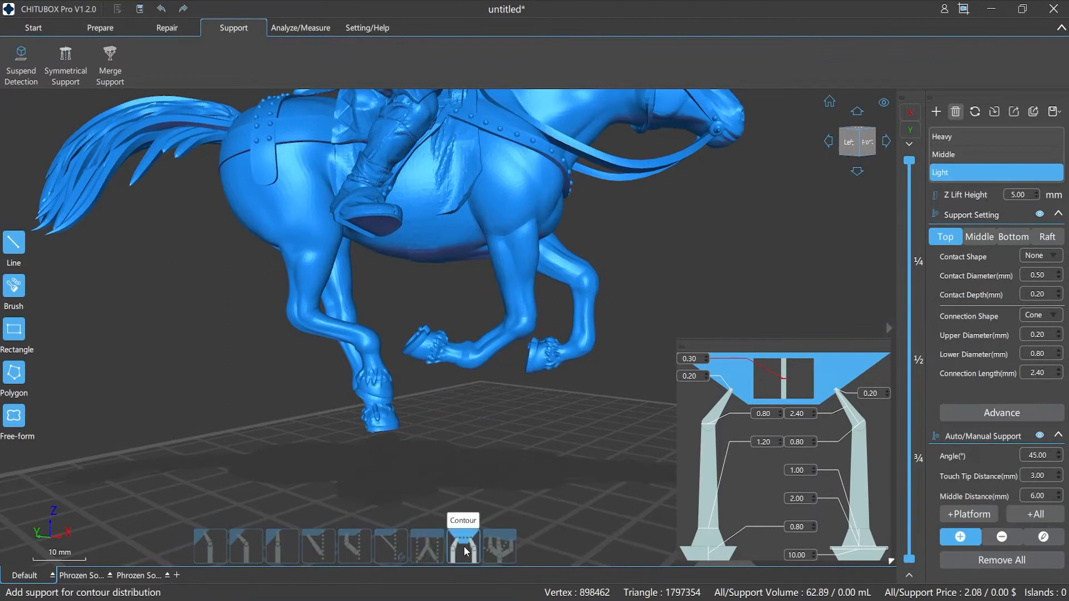
- Add Contour supports around the horse's hind hooves and lower hind leg and under both front legs, and inspect them
click(387, 429)
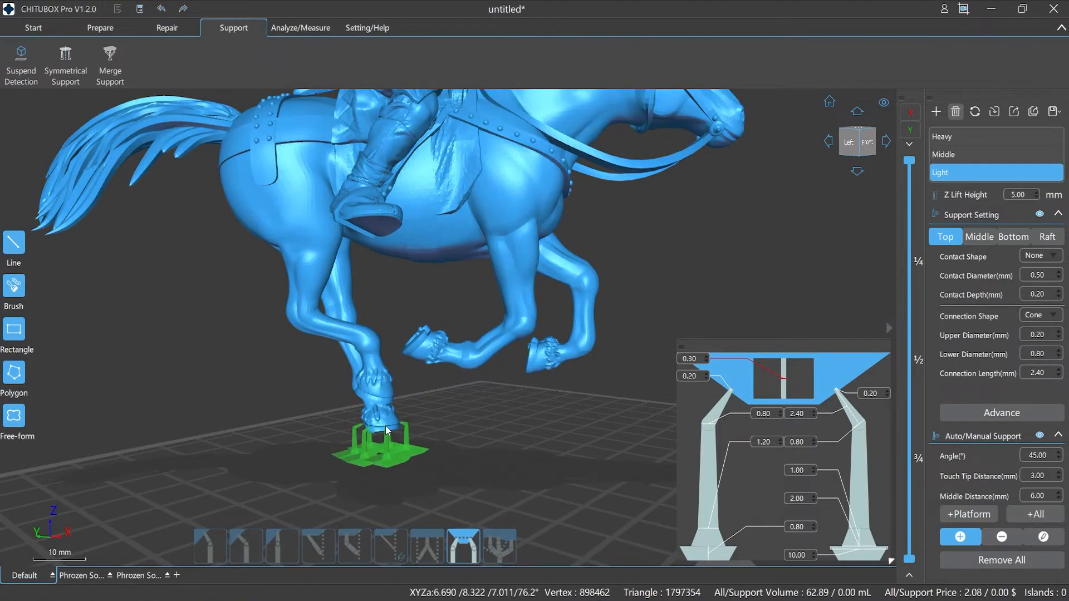
click(383, 398)
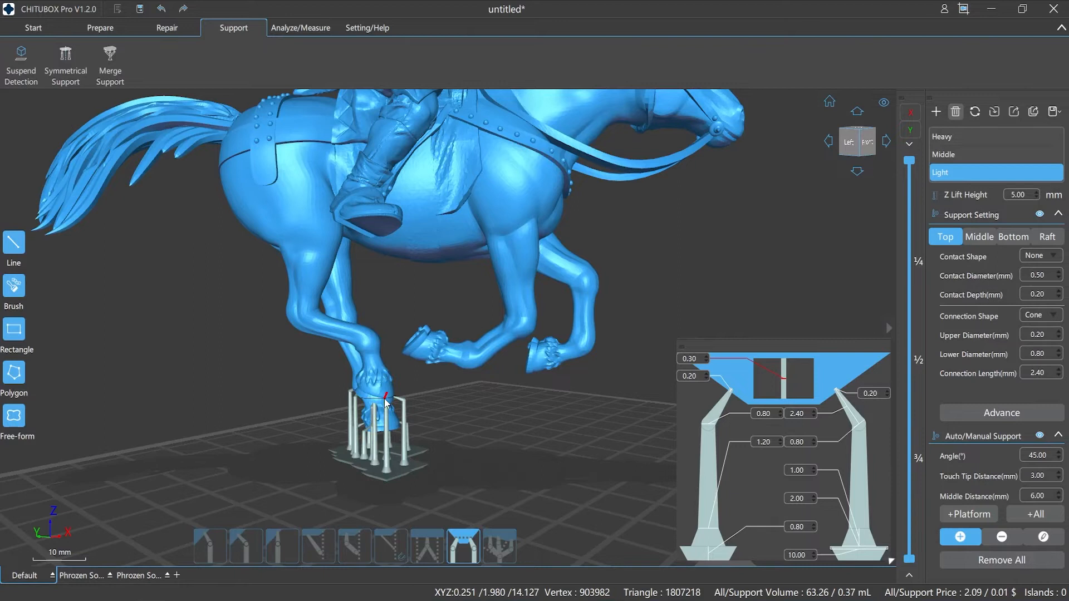
click(381, 360)
click(359, 338)
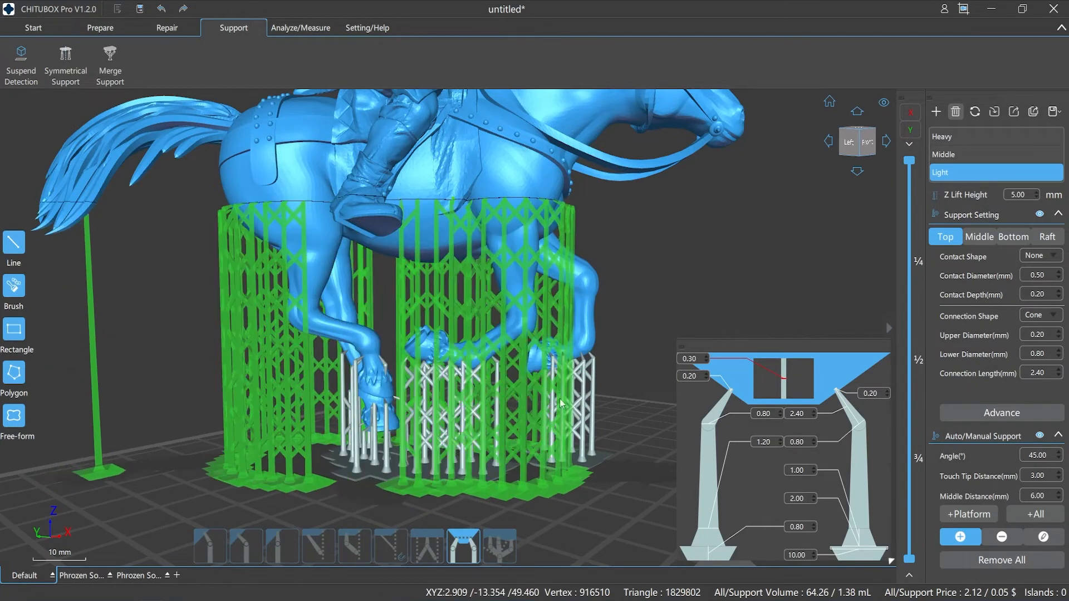
scroll(502, 503, up, 5)
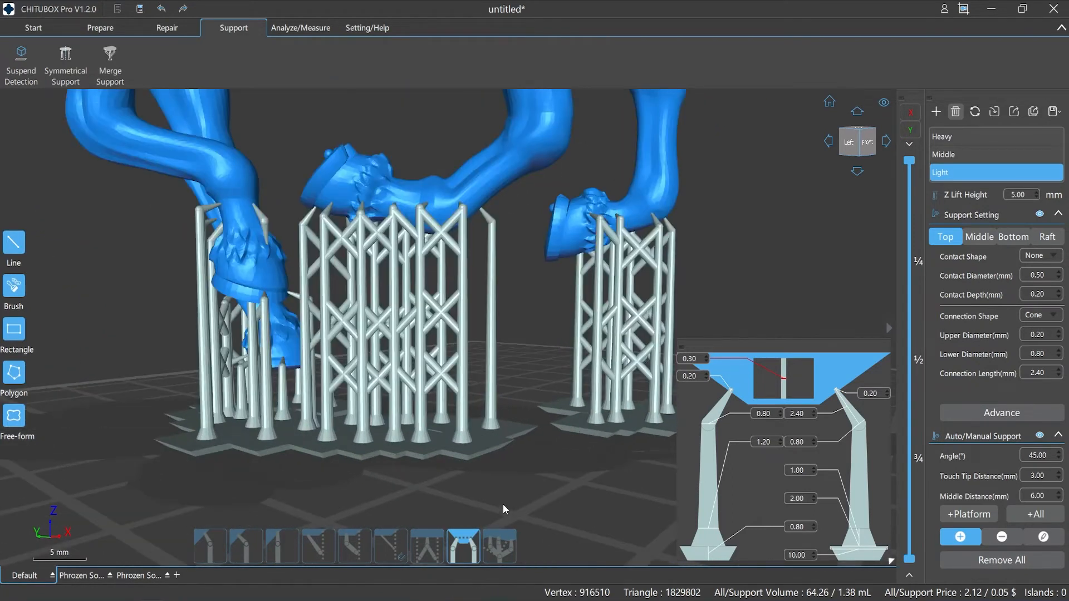
scroll(503, 504, down, 1)
mouse_move(552, 511)
right_down()
mouse_move(426, 510)
mouse_move(541, 510)
right_up()
scroll(541, 510, down, 4)
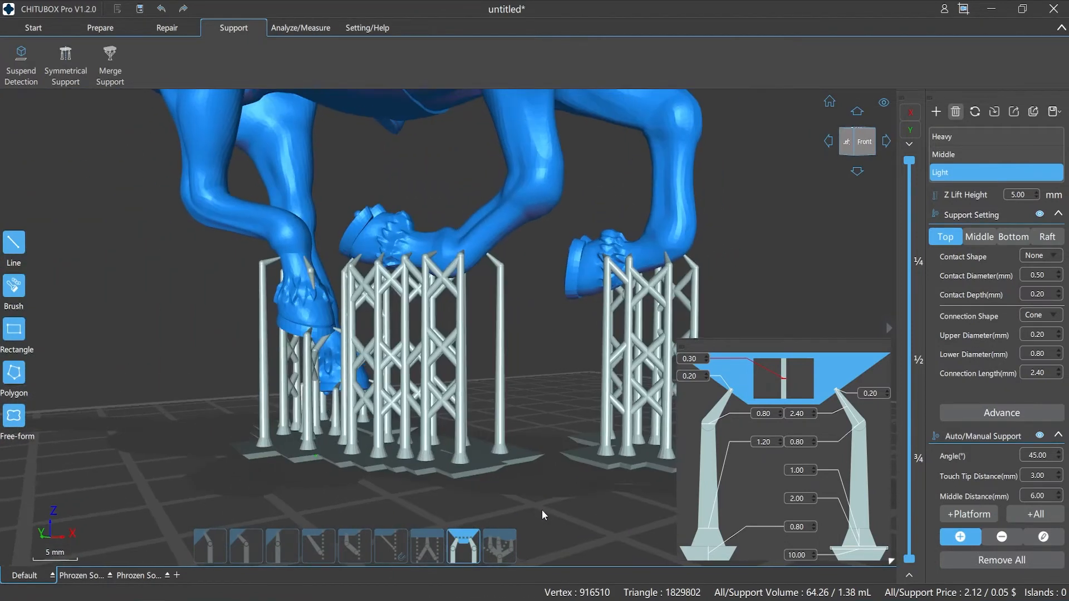
right_drag(558, 522, 500, 502)
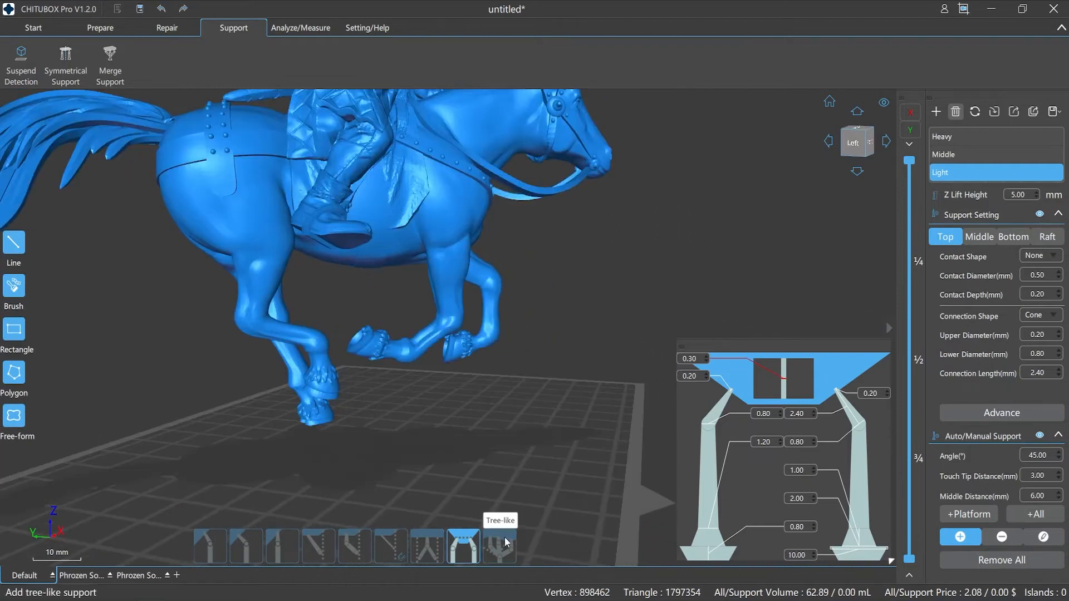
- Build a Tree-like support under the rider's boot, with one trunk and a row of branches spread across the sole
click(506, 544)
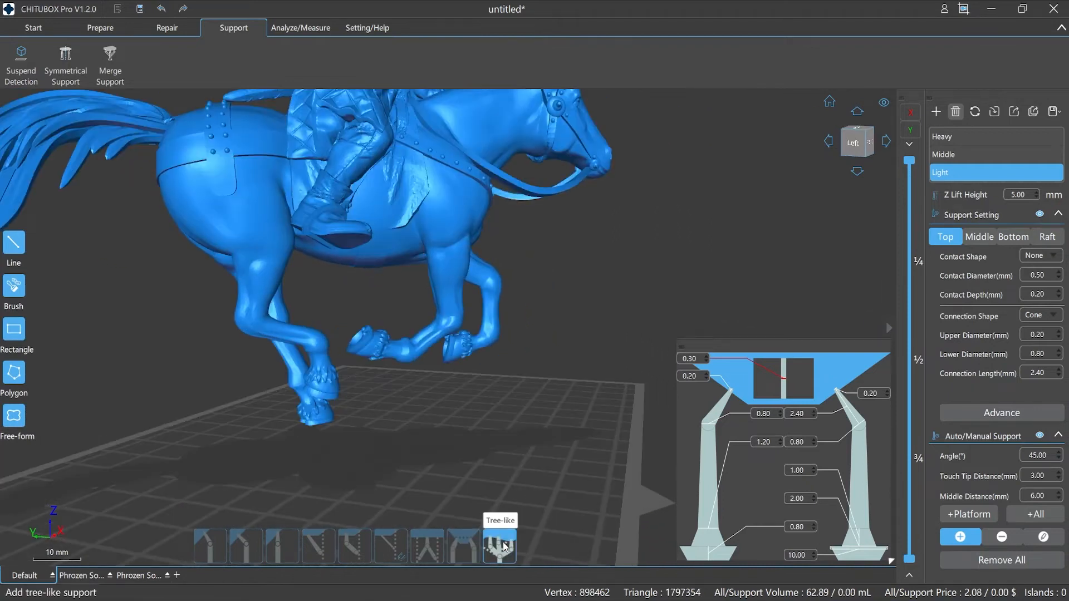
right_drag(432, 452, 493, 450)
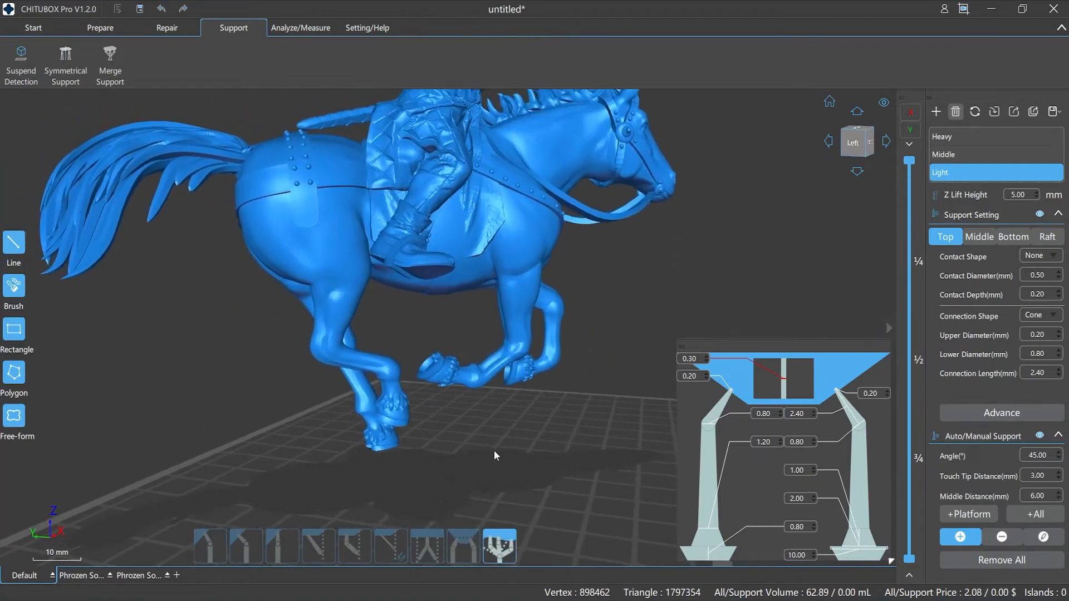
scroll(439, 329, up, 3)
scroll(439, 330, up, 2)
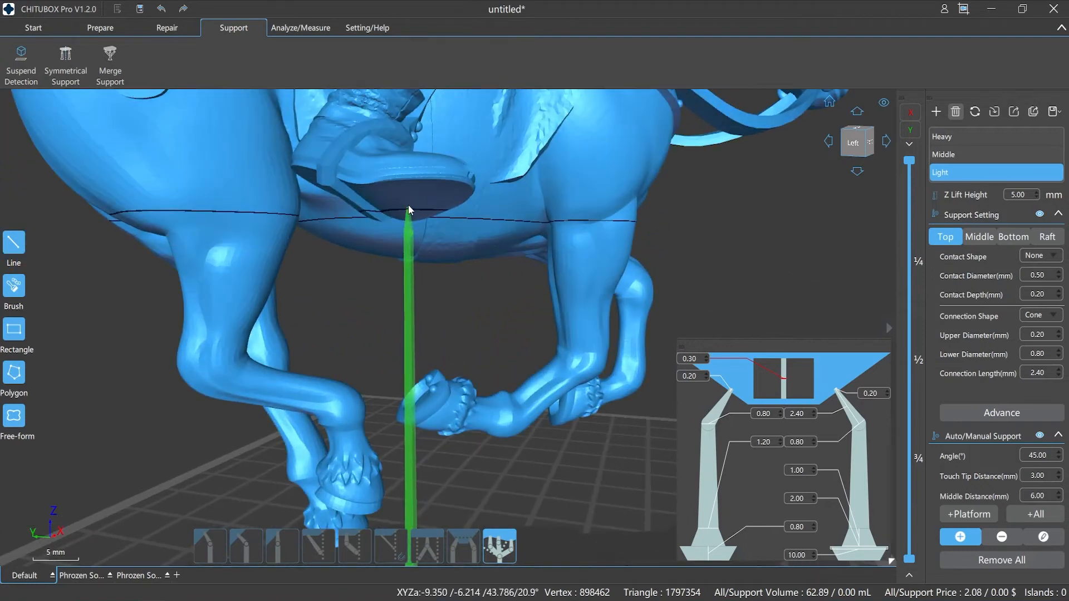
click(414, 197)
click(441, 197)
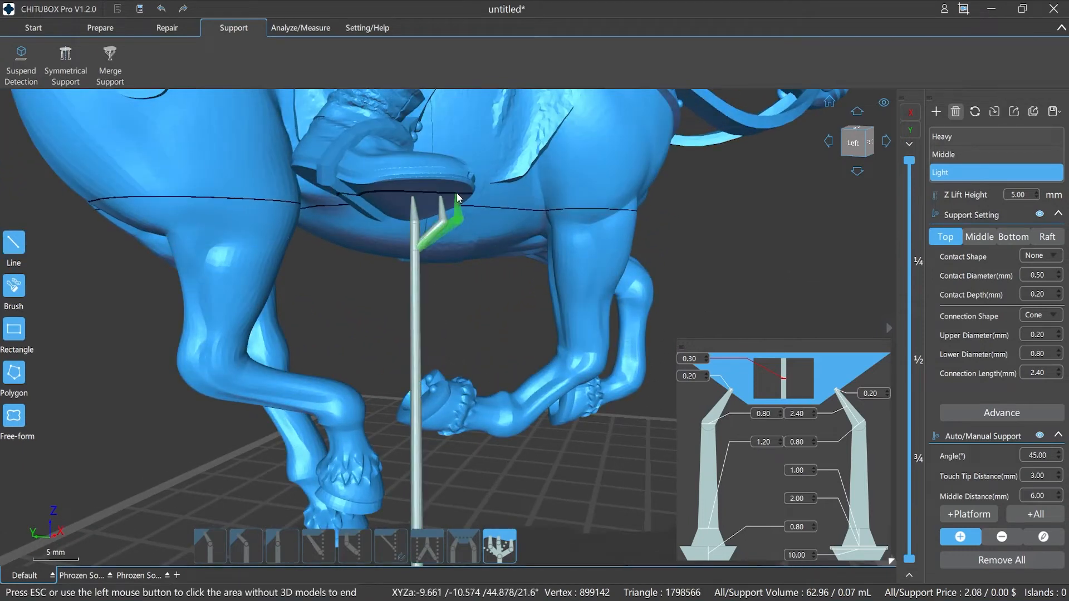
click(430, 198)
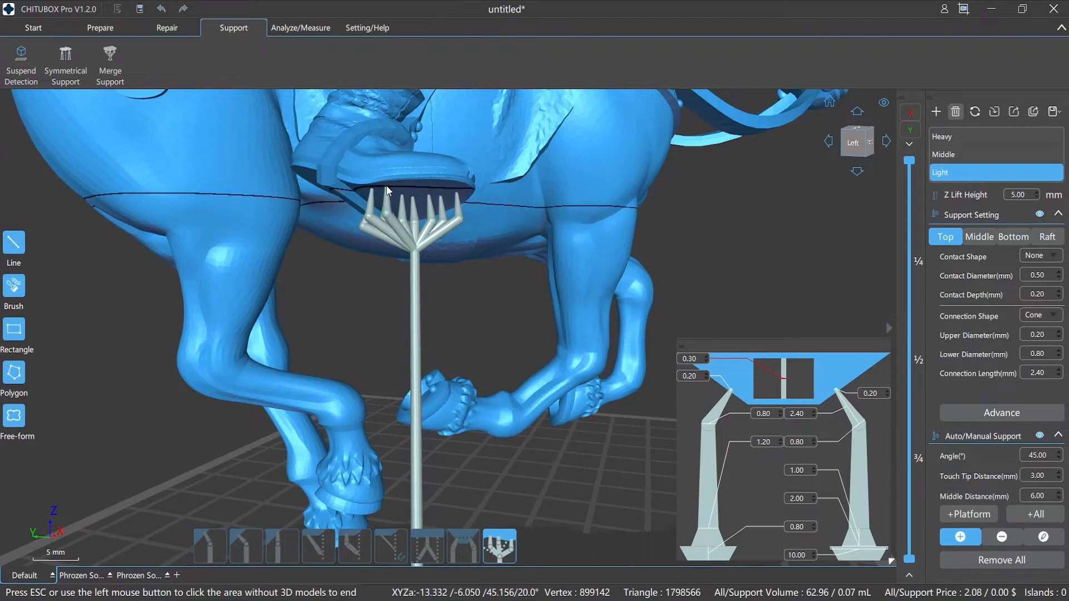
click(461, 188)
double_click(468, 302)
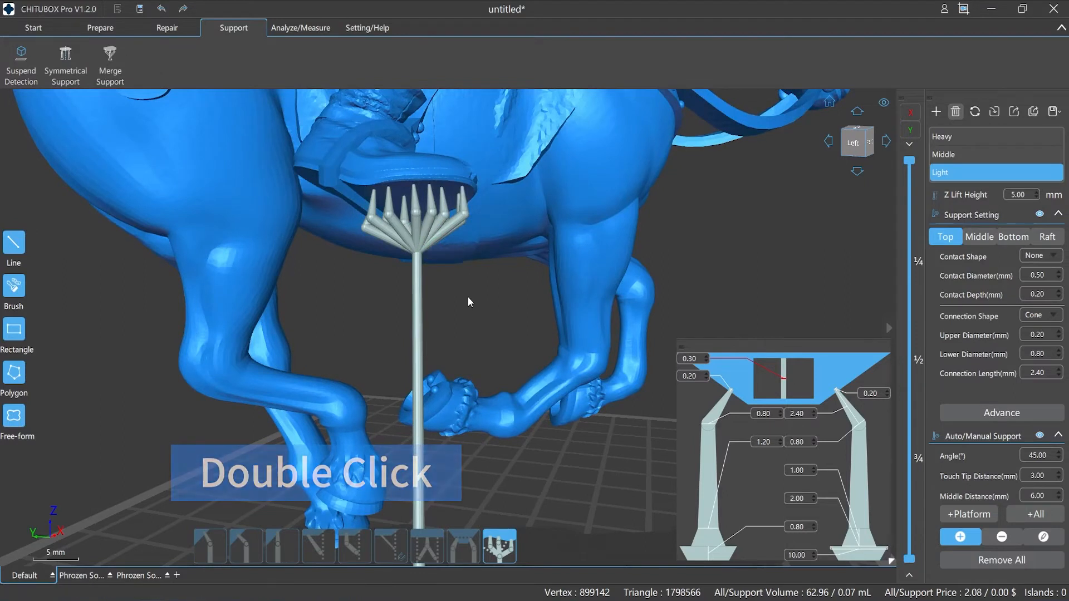
mouse_move(476, 311)
right_down()
mouse_move(486, 321)
mouse_move(409, 310)
mouse_move(474, 309)
right_up()
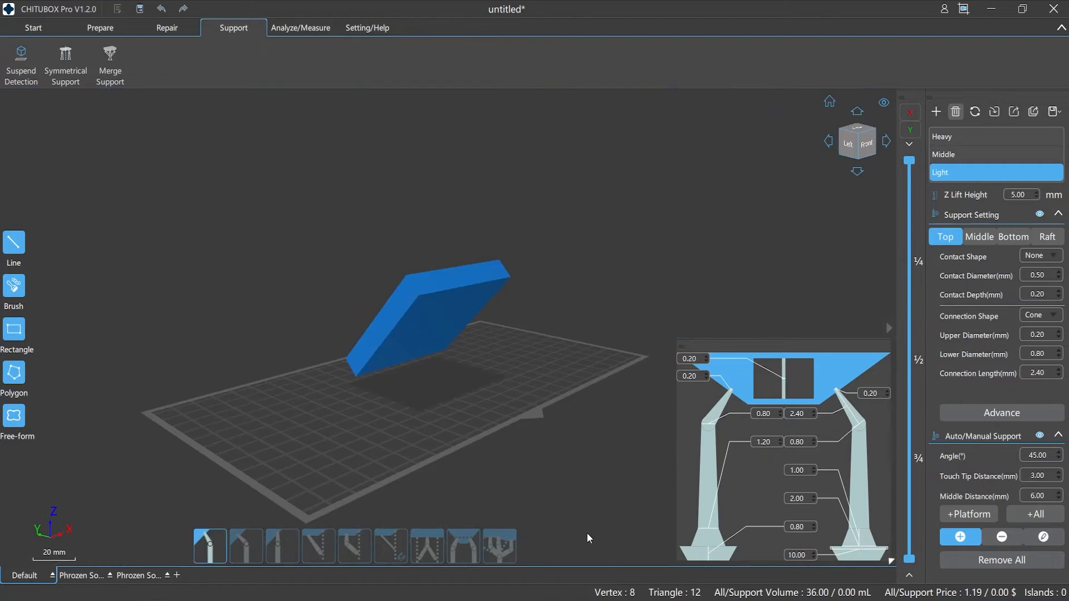
- Start Symmetrical Support for the tilted slab using symmetry plane #1 XY(0,-46.669)-(0,46.669), with the dialog moved clear of the model
click(66, 72)
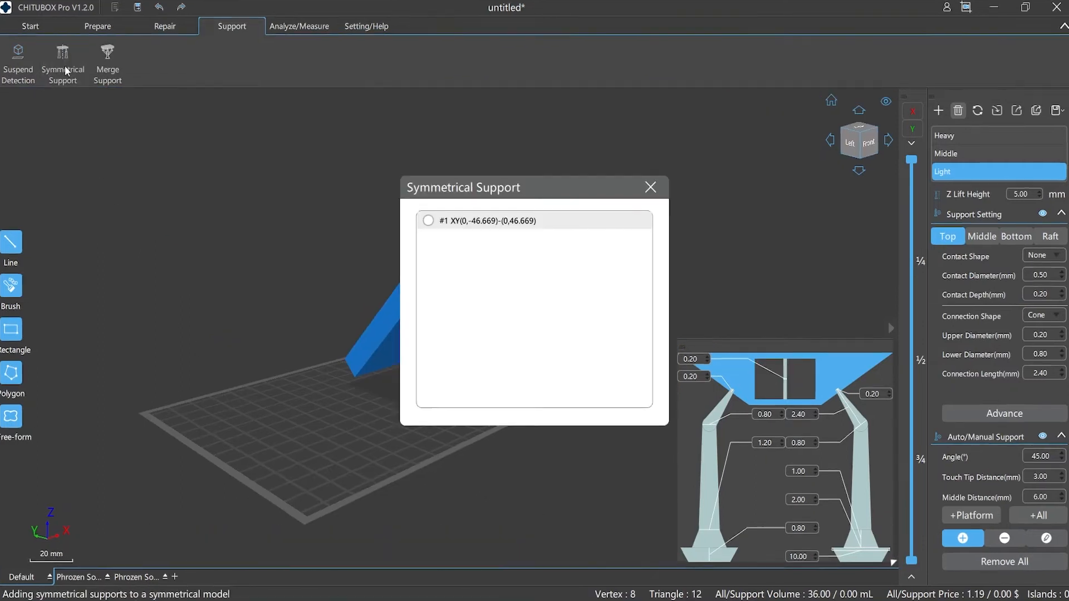
click(412, 210)
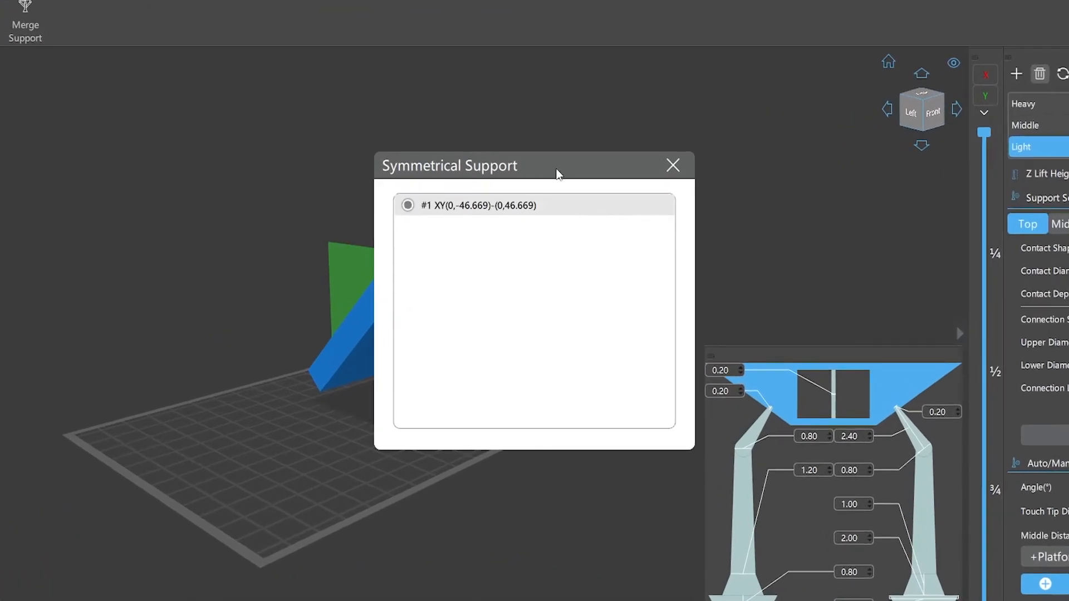
drag(553, 167, 743, 169)
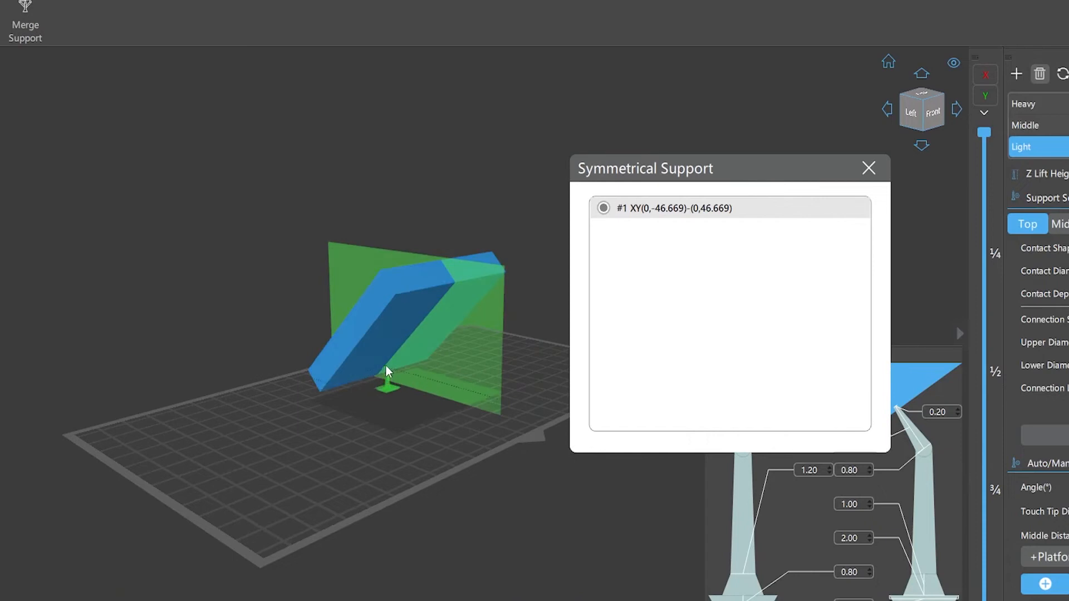
scroll(387, 368, up, 4)
right_drag(445, 476, 386, 492)
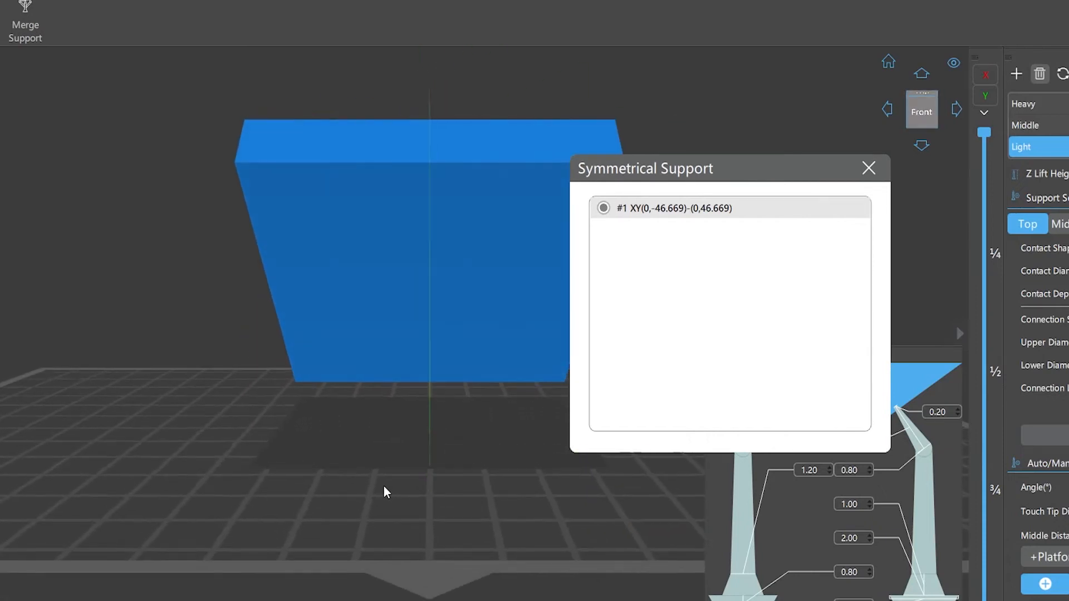
- Place supports across one half of the slab's underside with mirroring active, end Symmetrical Support and inspect both halves
mouse_move(403, 179)
mouse_down()
mouse_move(255, 174)
mouse_move(278, 226)
mouse_up()
drag(736, 177, 827, 180)
click(414, 219)
click(389, 221)
click(368, 220)
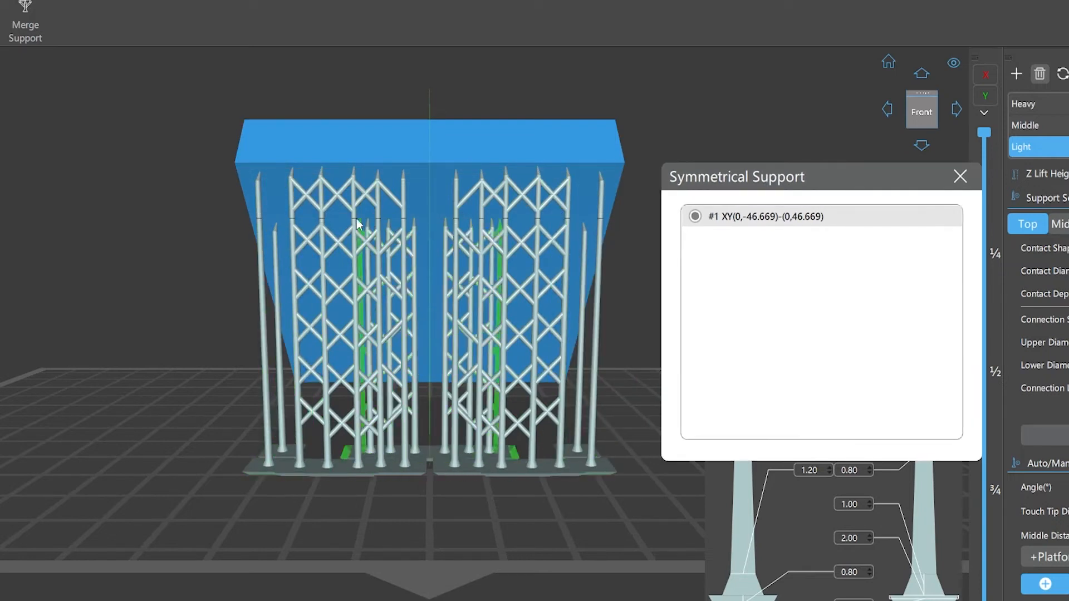
click(338, 220)
click(306, 216)
drag(412, 516, 423, 538)
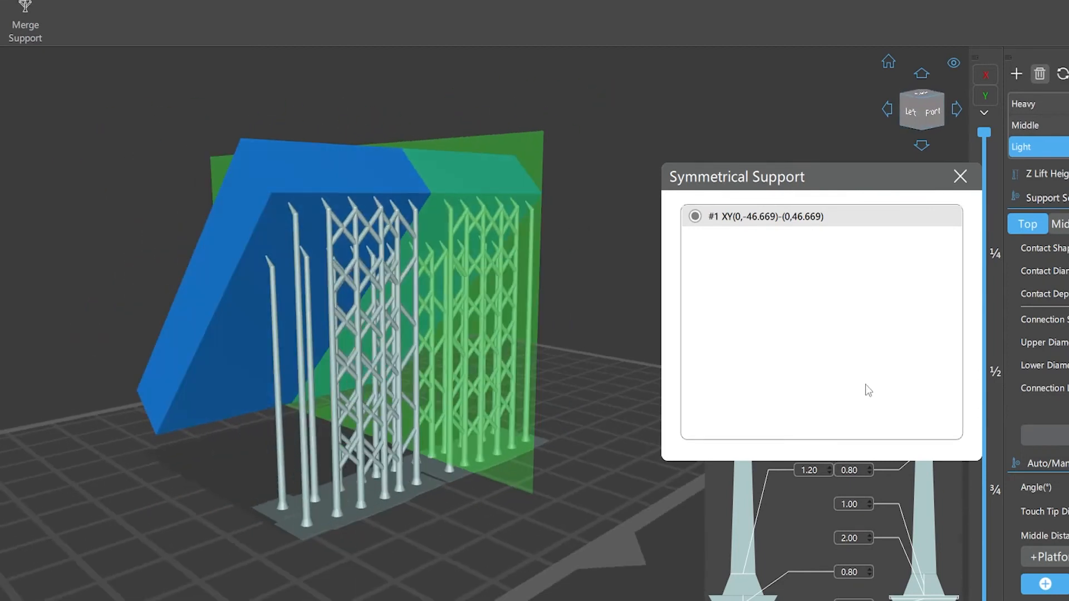
click(961, 178)
drag(520, 517, 536, 489)
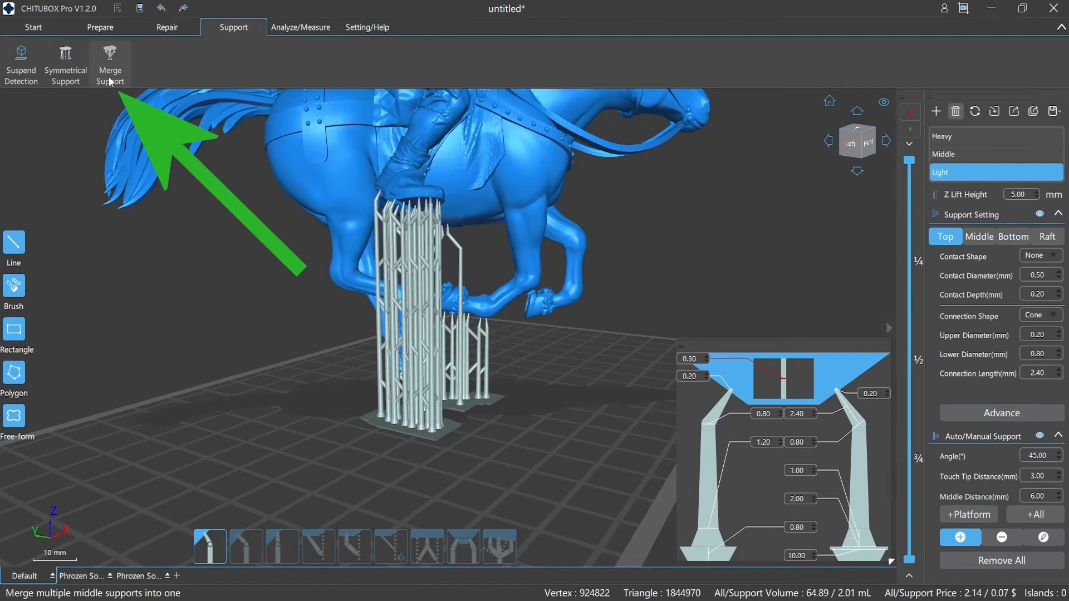
- Merge the middle supports beneath the rider's boot and the horse's leg on the horse and rider model
click(110, 78)
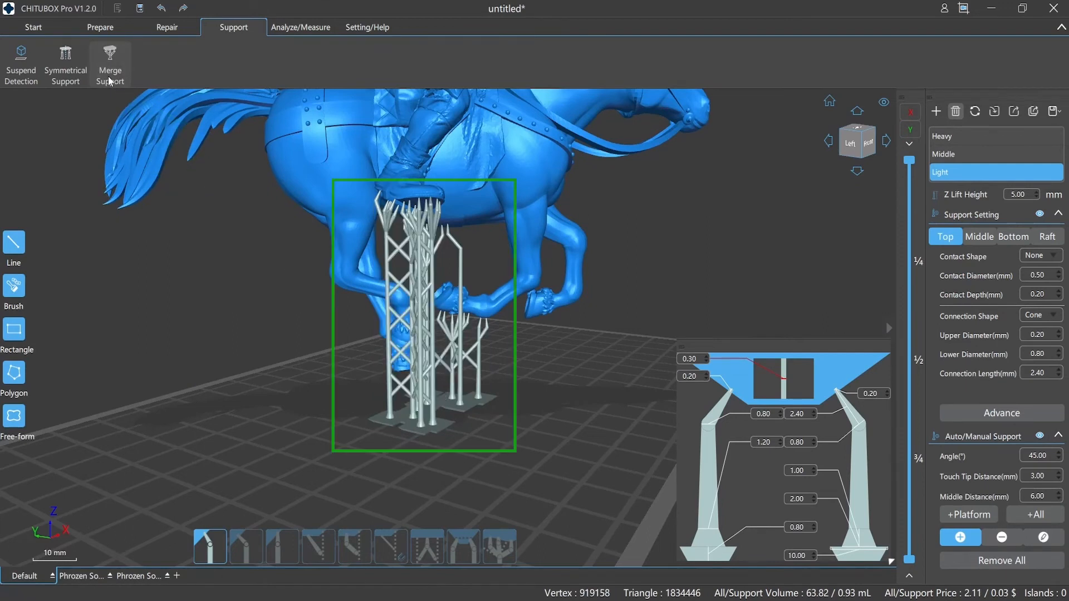
drag(612, 493, 572, 511)
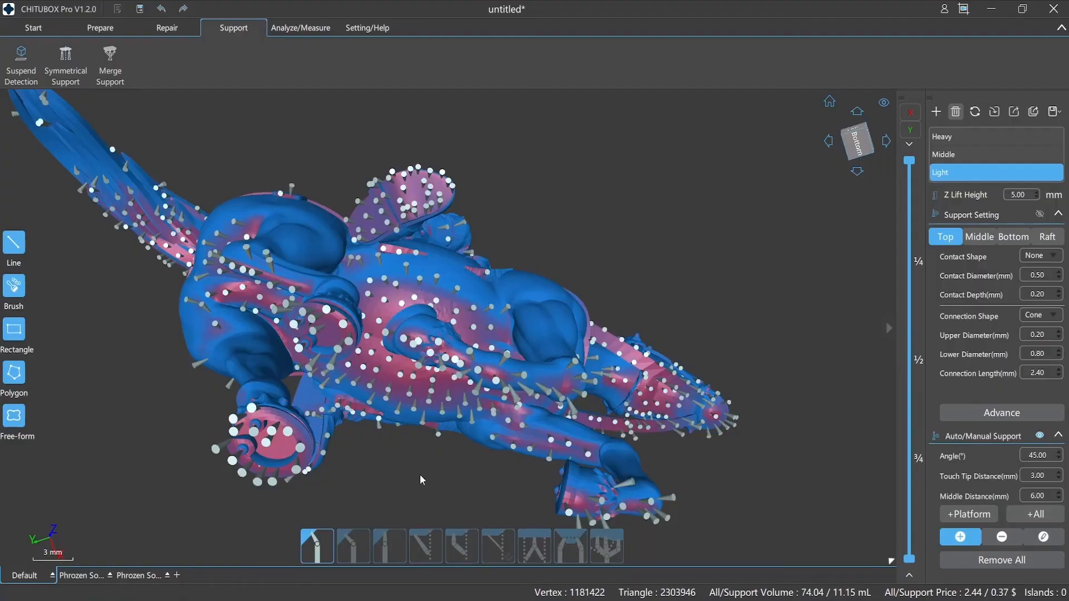
- Merge the supports of the fully supported horse and rider model and run Suspend Detection on it
scroll(419, 475, down, 3)
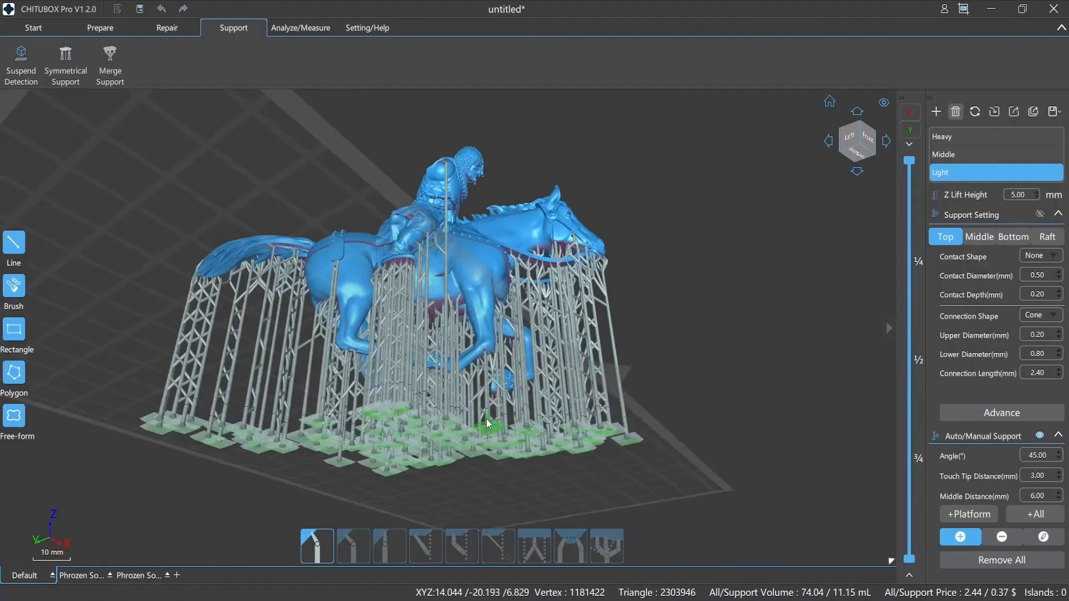
scroll(496, 453, up, 4)
scroll(495, 453, down, 4)
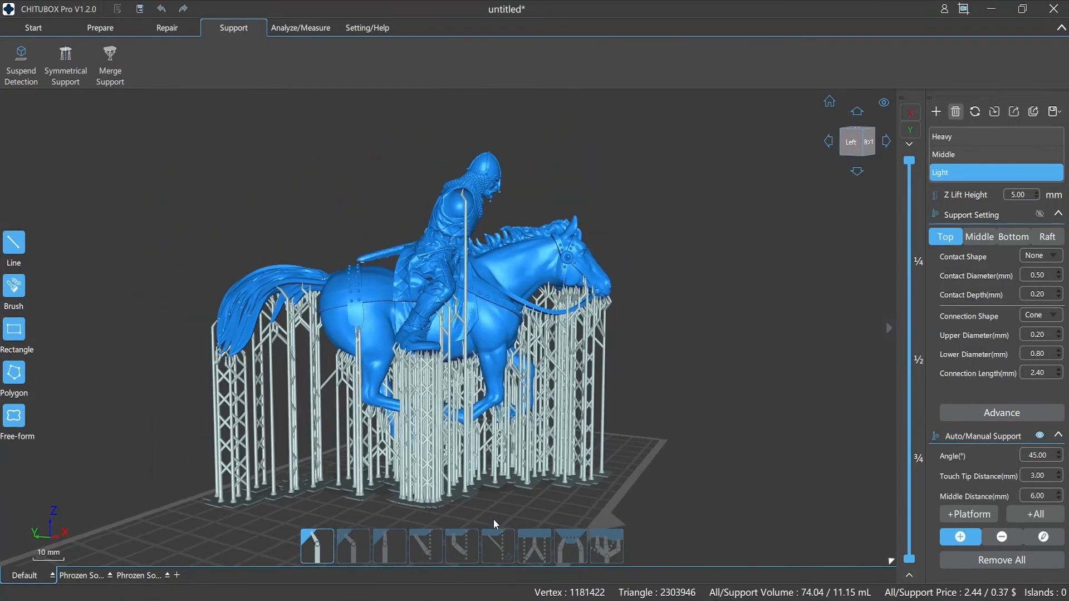
click(112, 62)
click(21, 62)
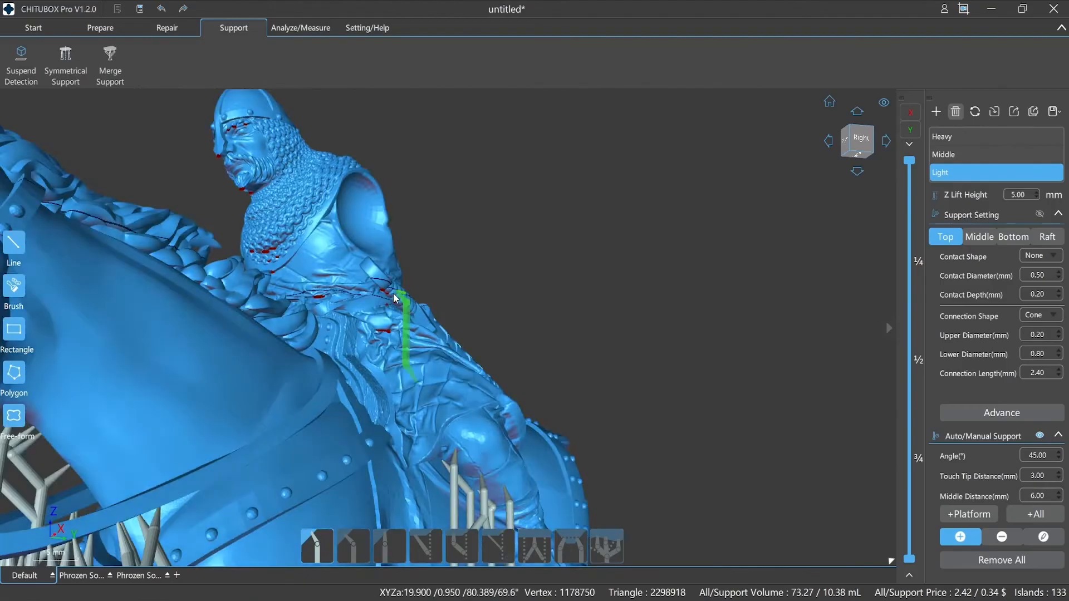
- Add supports at the red islands around the rider's waist and at the tip of the scabbard above the horse's rump
scroll(357, 247, up, 5)
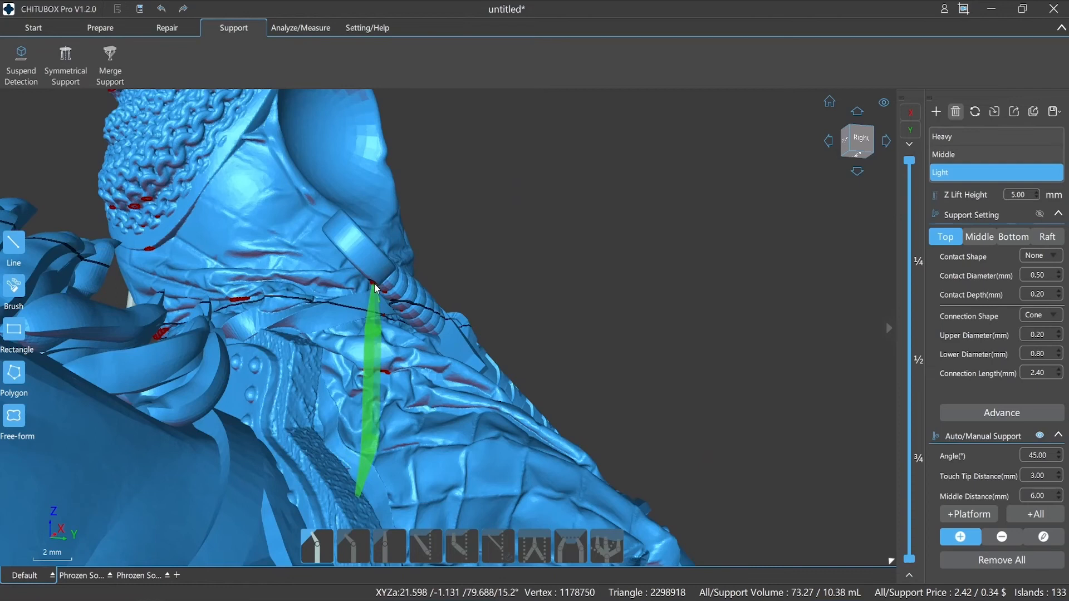
click(375, 288)
click(386, 374)
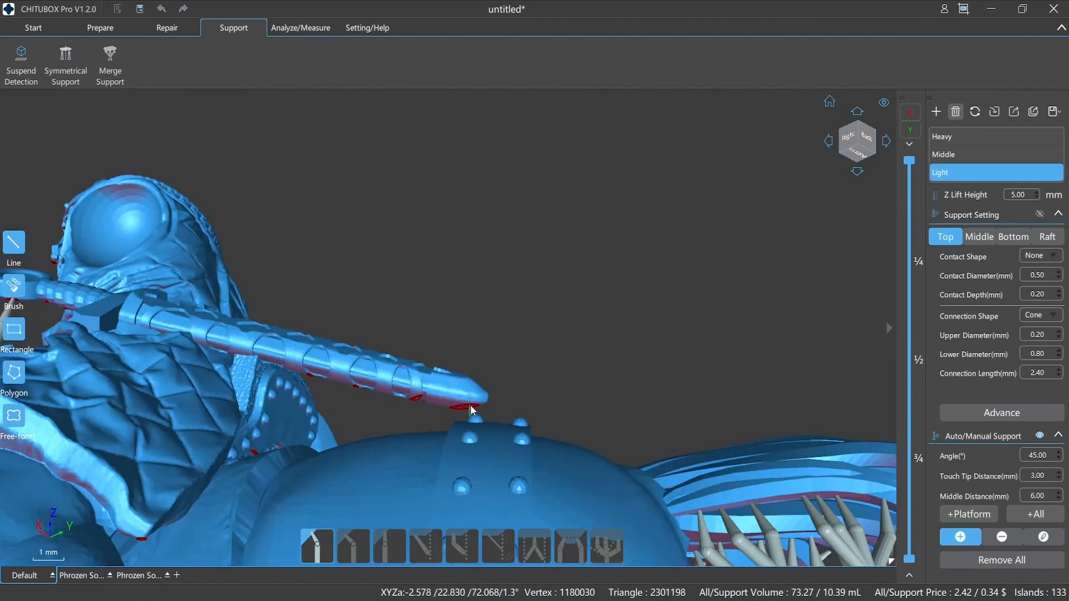
click(470, 407)
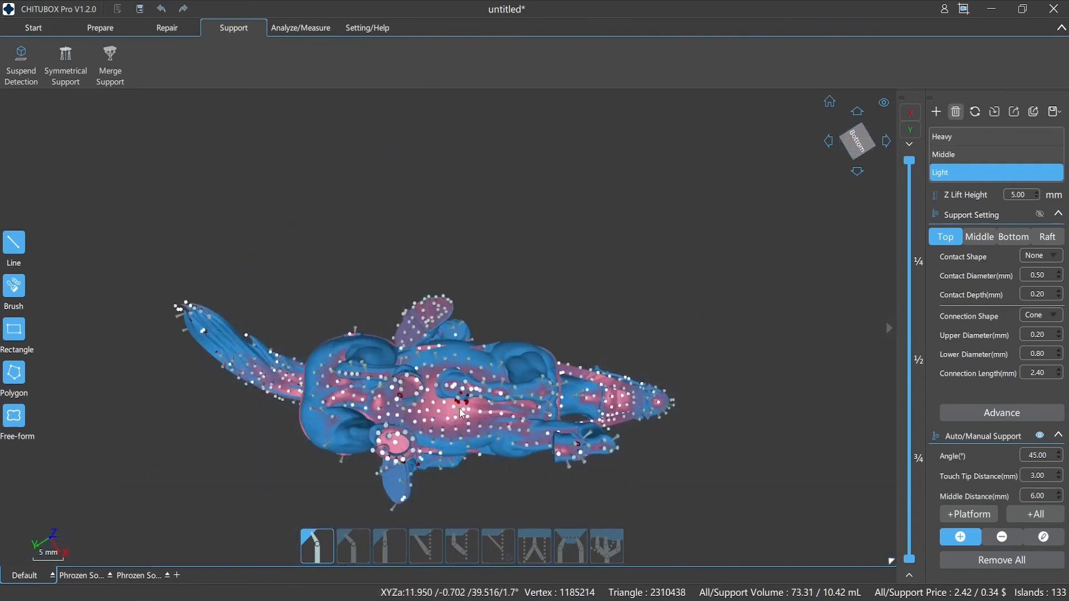
- Add a support at the red island in the middle of the horse's belly
scroll(462, 397, up, 6)
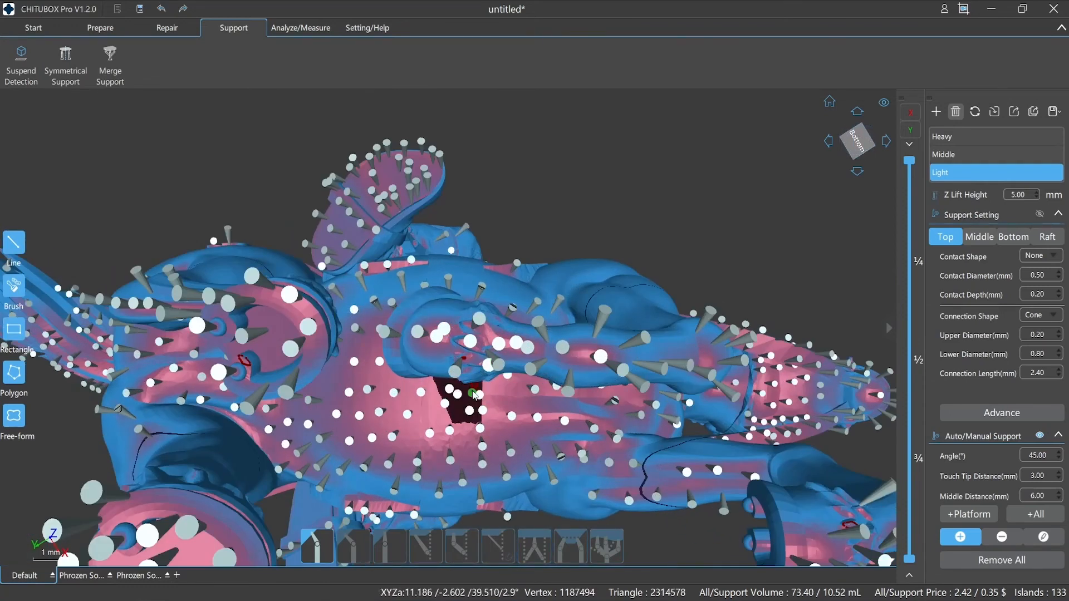
scroll(488, 370, up, 5)
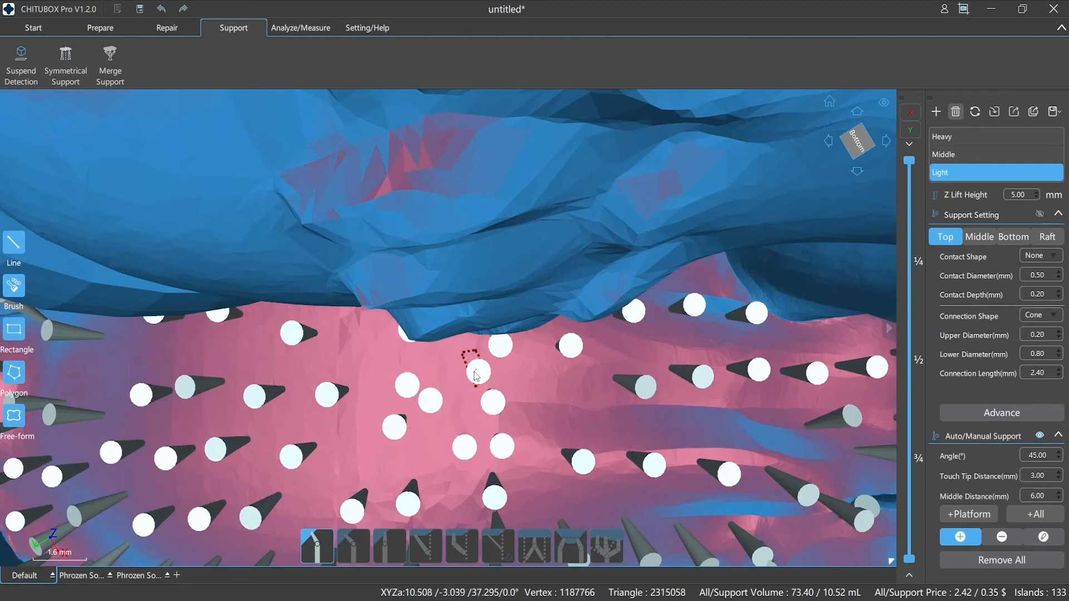
click(476, 377)
scroll(474, 384, down, 5)
scroll(382, 501, up, 4)
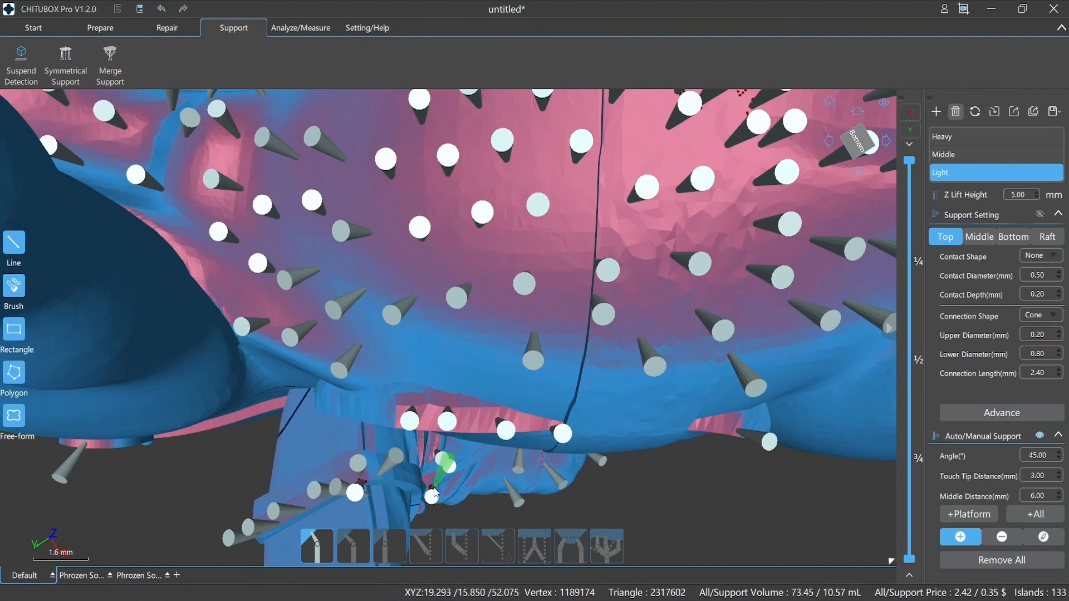
- Add supports at the red islands beside the rider's leg and on the sole of the hoof, and review the whole model
click(436, 492)
scroll(437, 494, down, 4)
scroll(409, 386, up, 4)
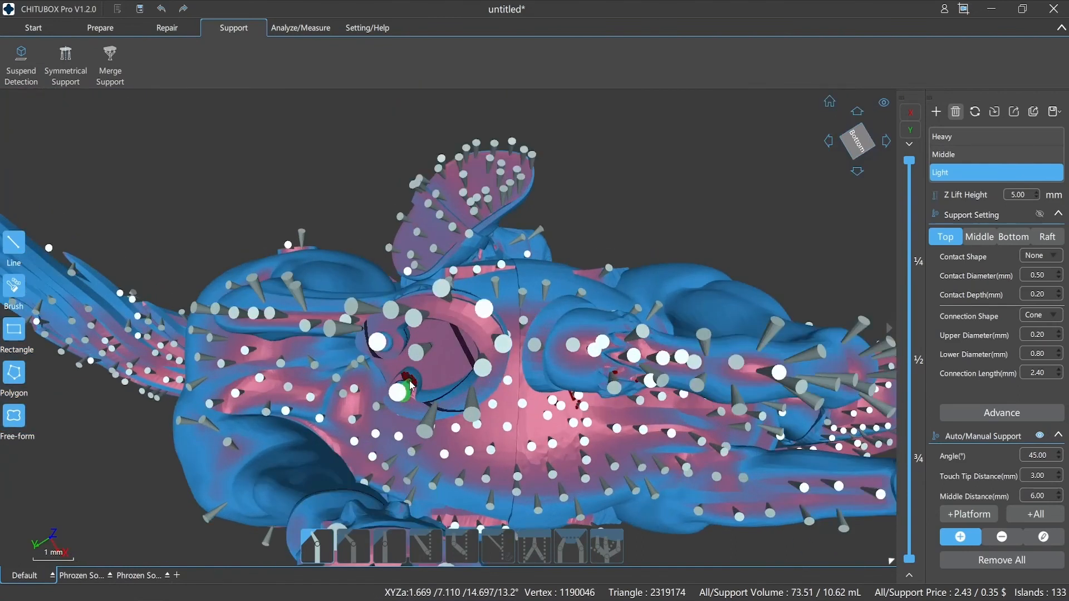
click(405, 421)
scroll(412, 415, down, 5)
right_drag(415, 412, 521, 557)
scroll(557, 443, down, 4)
right_drag(576, 515, 540, 514)
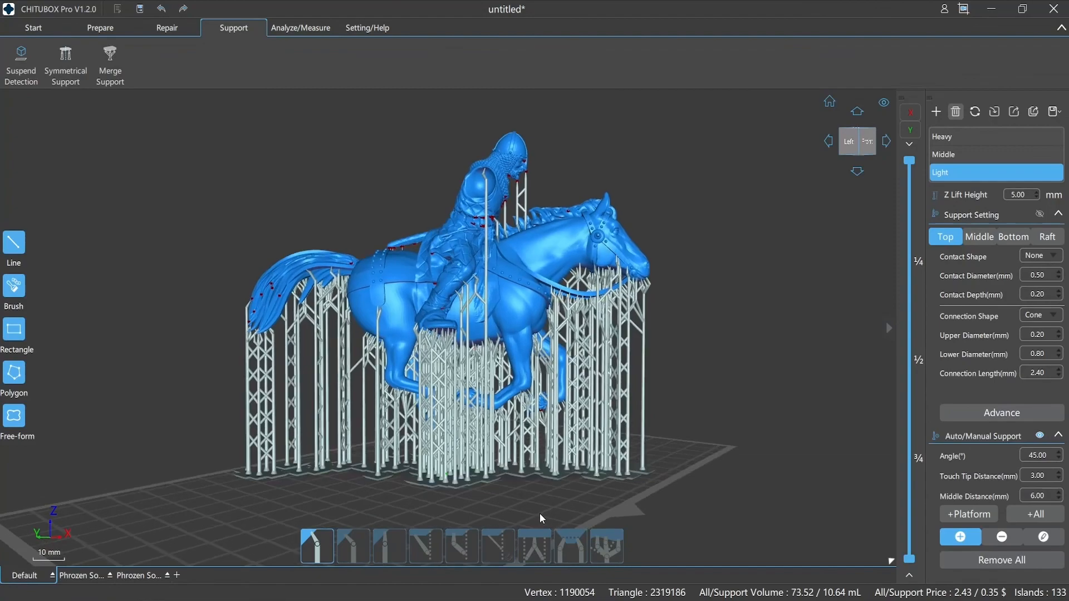